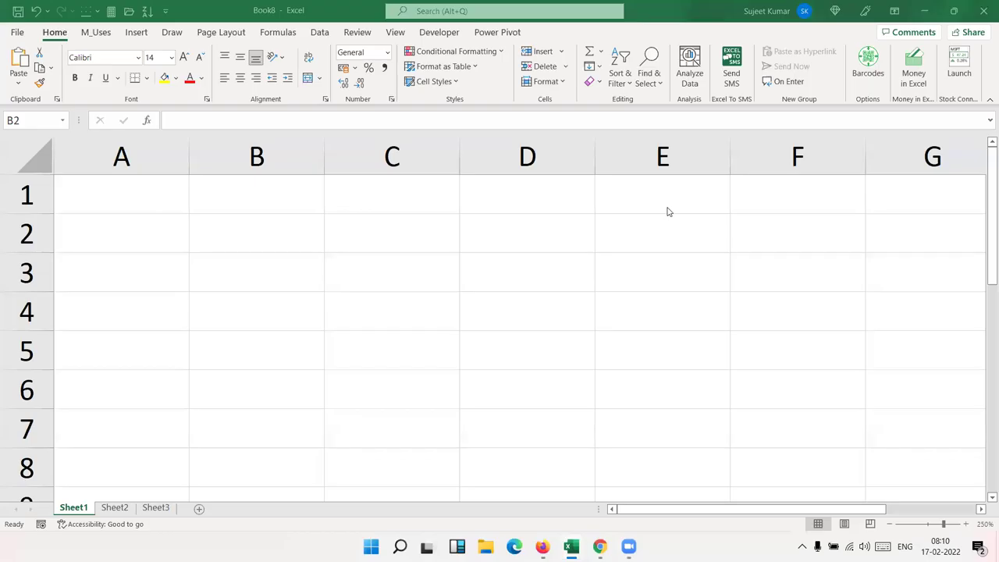
Enter 1500 in B2, then overwrite it with the text MRP 1500.
click(287, 234)
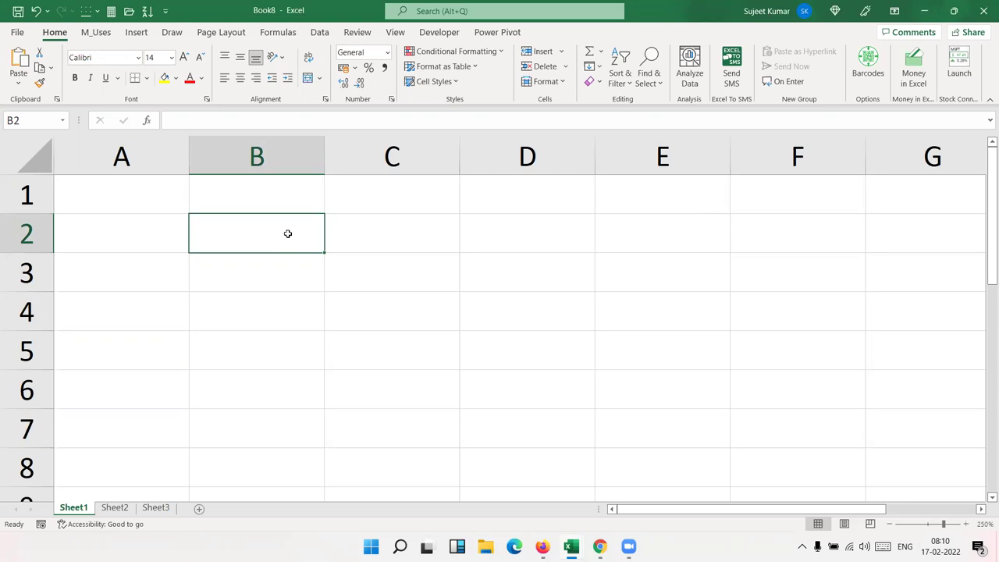
text(150)
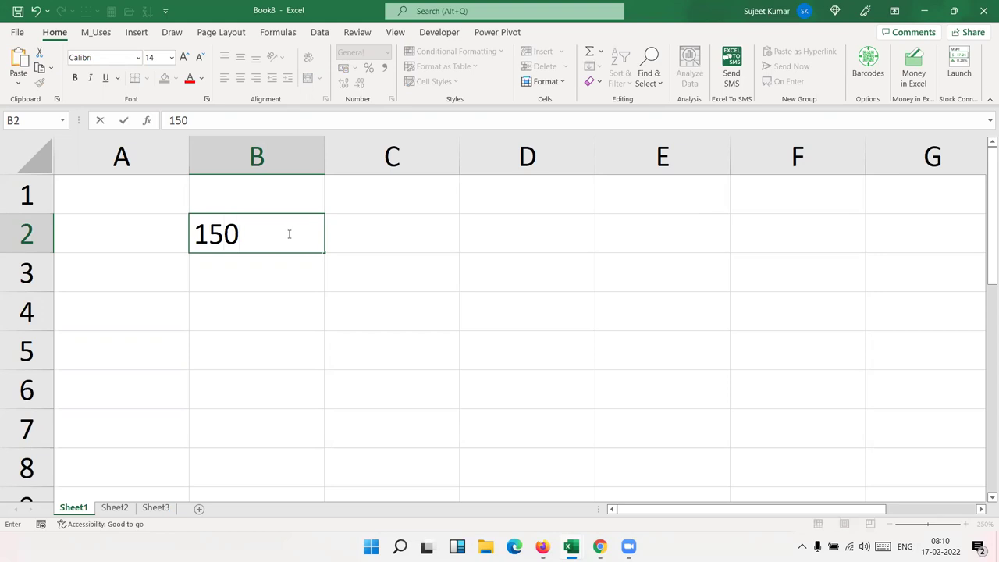
text(0)
key(Return)
click(287, 234)
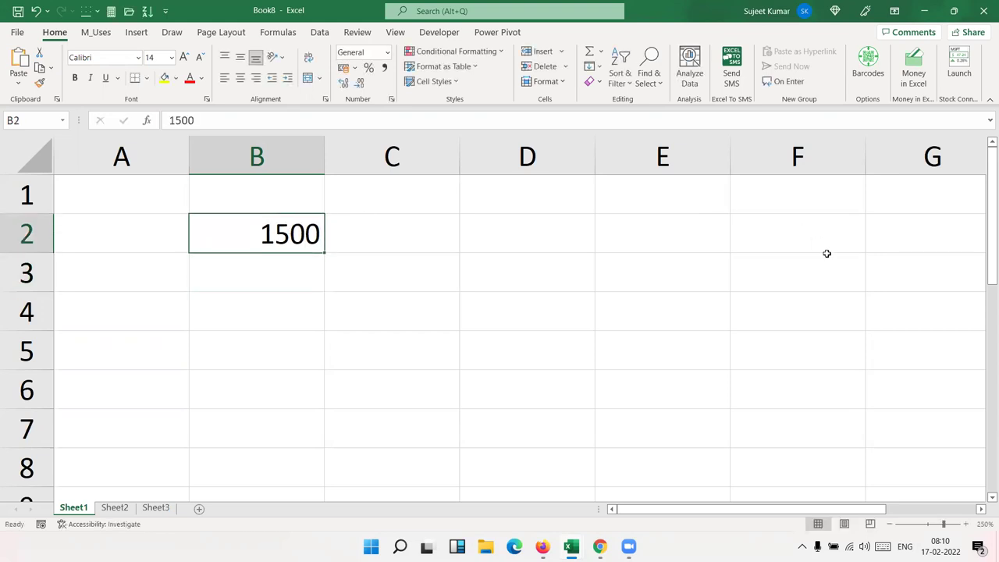
text(MRP 1500)
key(Return)
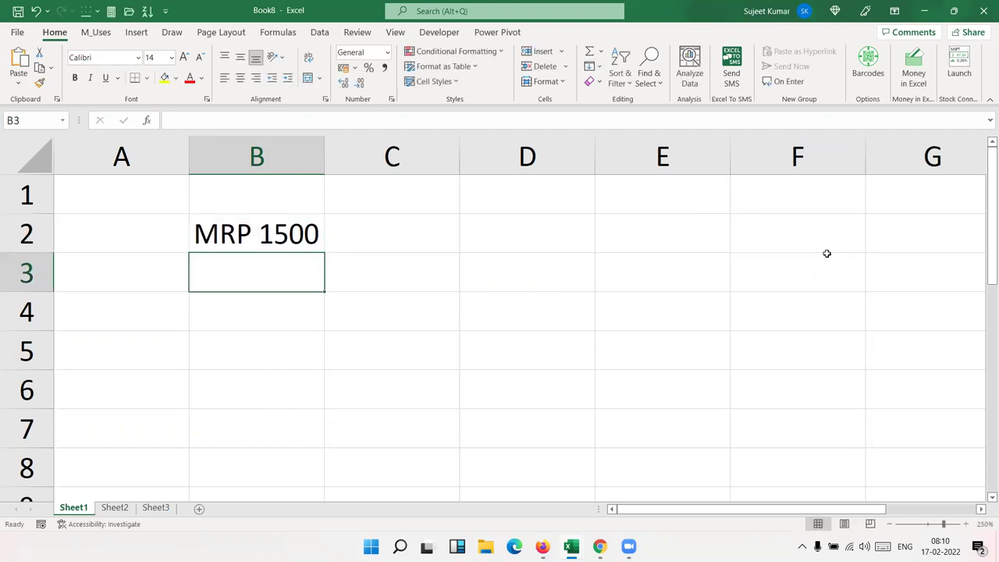
key(Up)
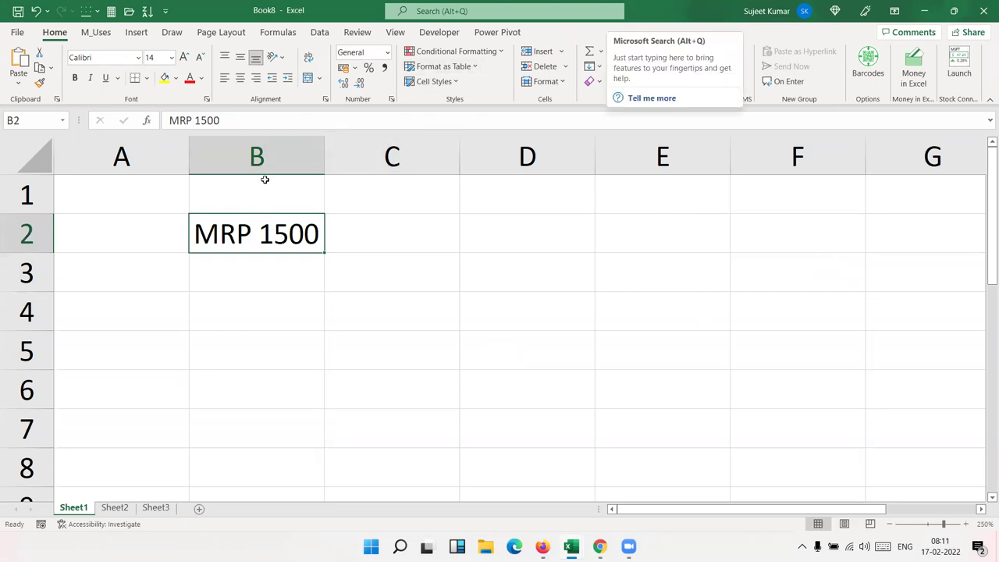
Enter =B2+20 in C2, see it return #VALUE!, and clear it.
click(371, 251)
text(=)
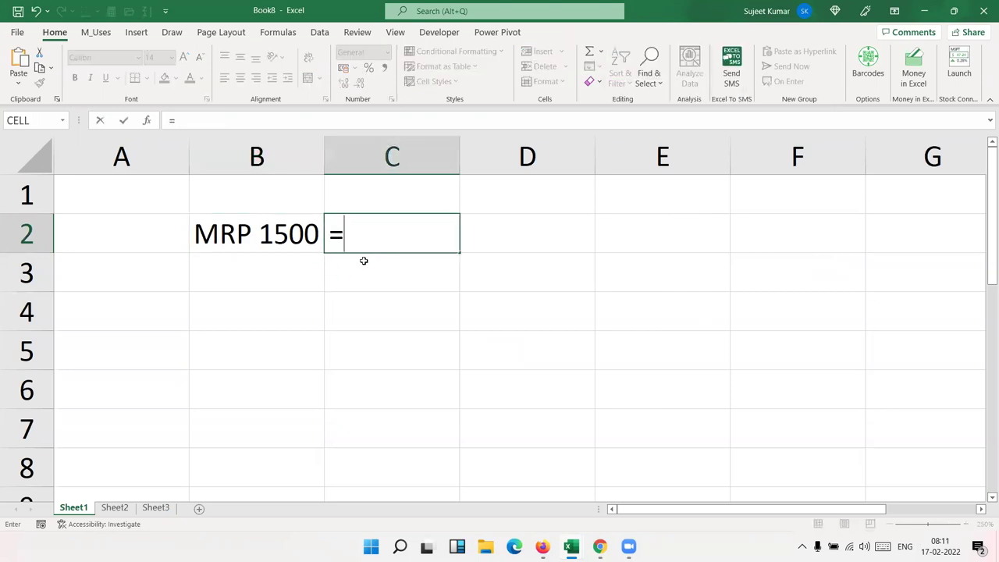
text(B2+20)
key(Return)
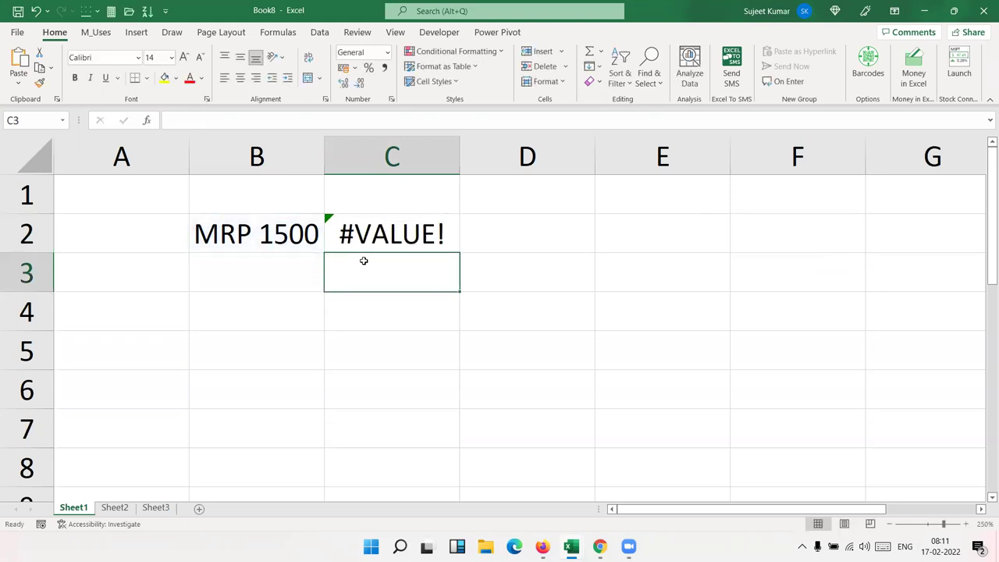
key(Up)
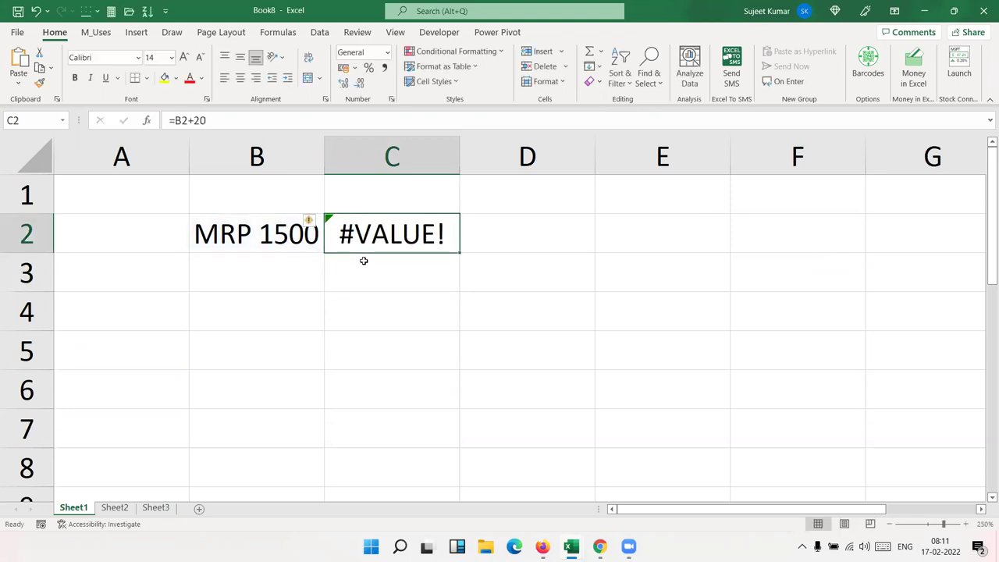
key(Delete)
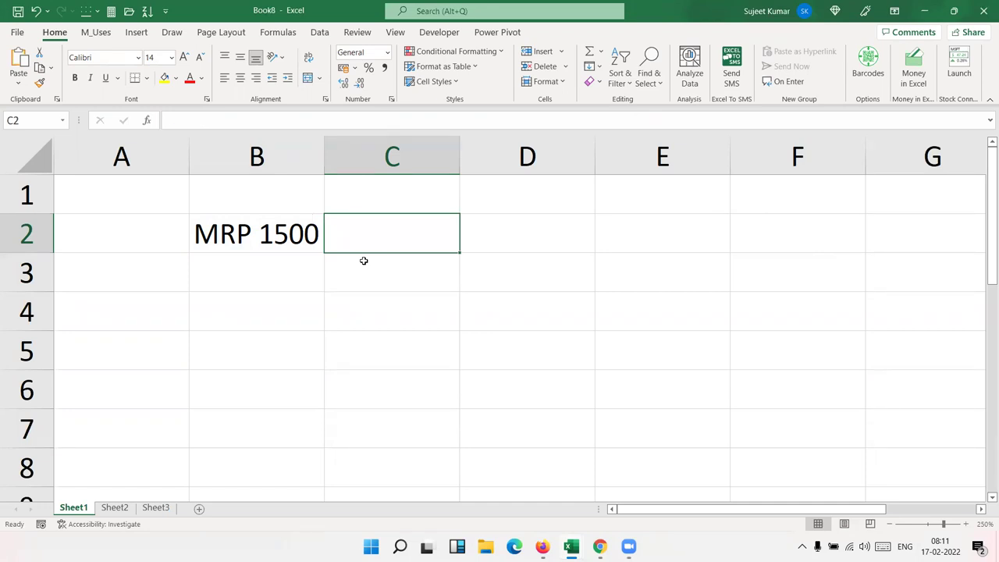
Replace B2's MRP 1500 text with the plain number 1500.
key(Left)
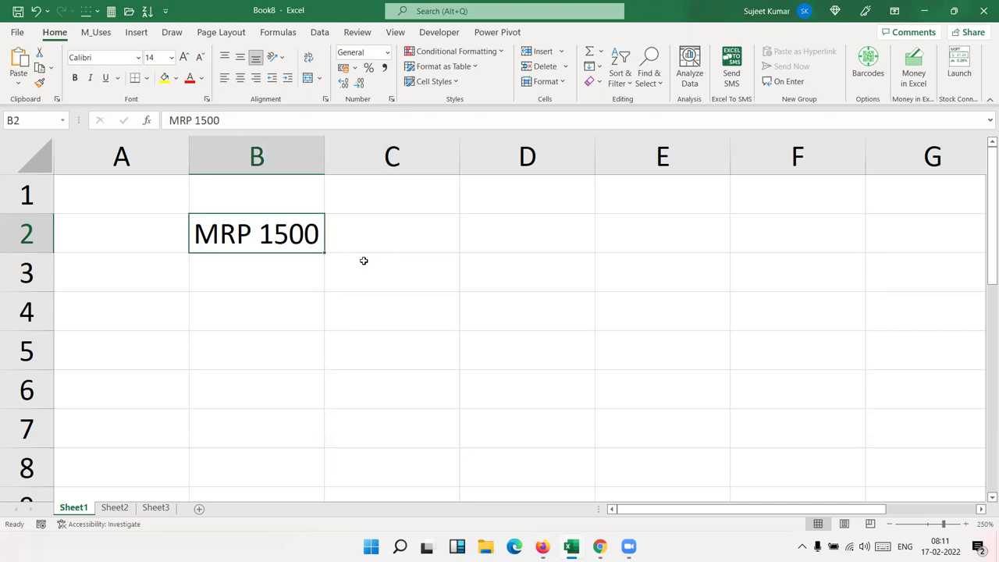
key(BackSpace)
text(1500)
key(Return)
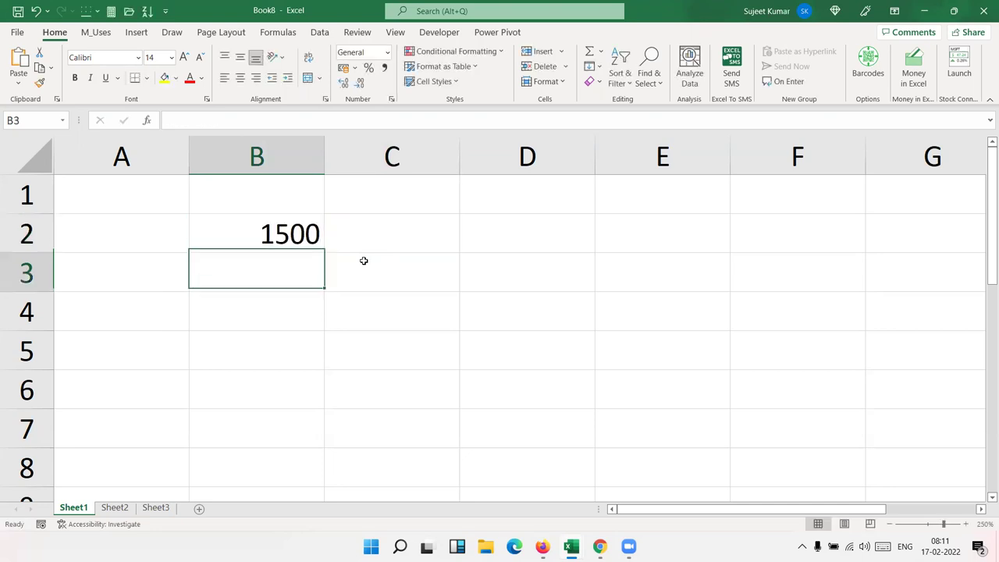
key(Up)
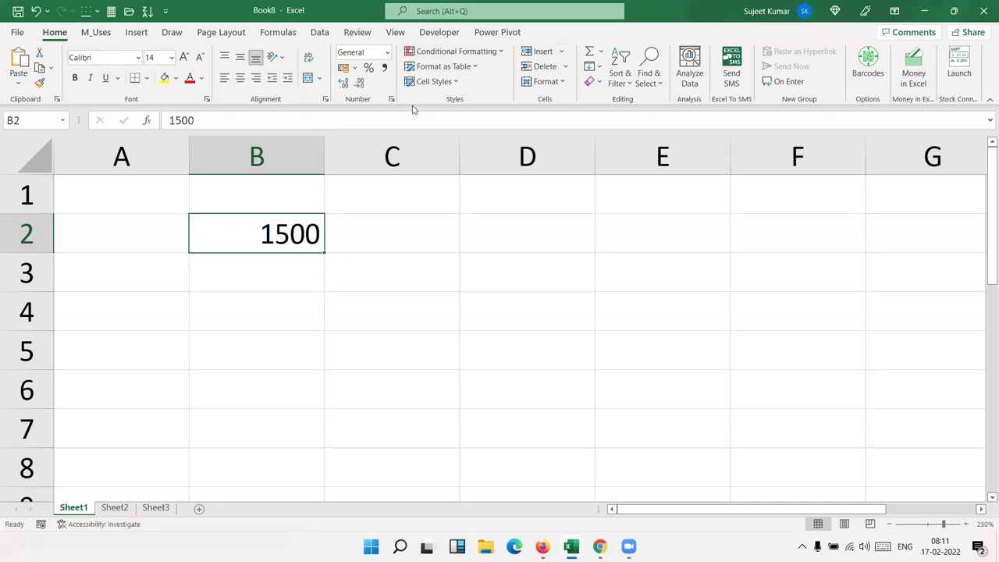
Apply the custom number format "MRP" to B2 so it displays MRP.
key(ctrl+1)
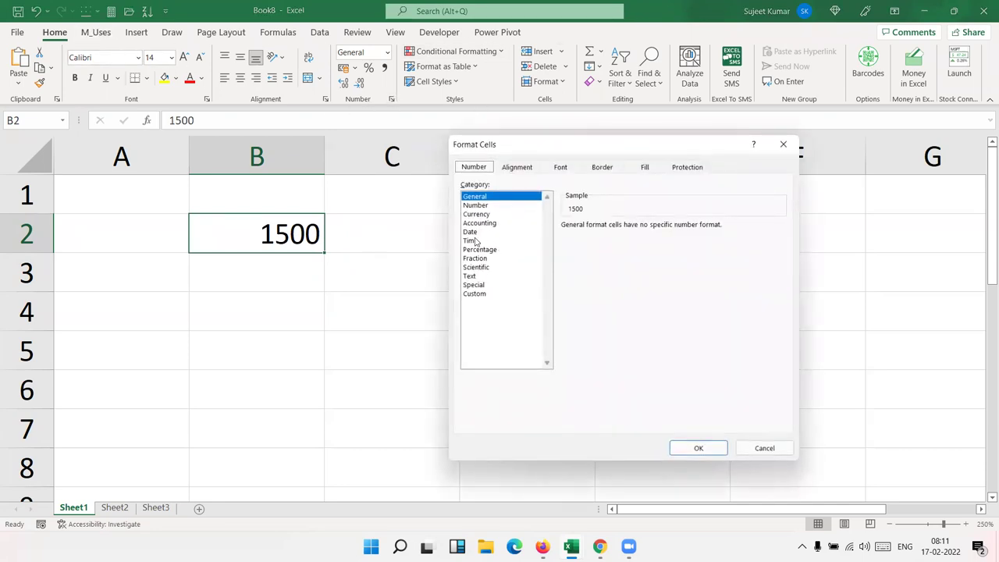
click(475, 241)
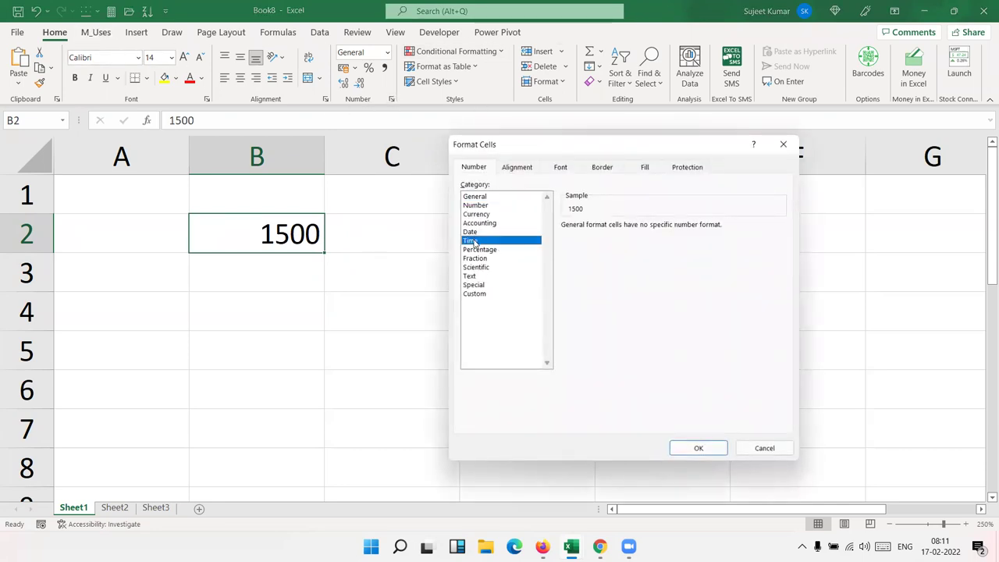
click(476, 198)
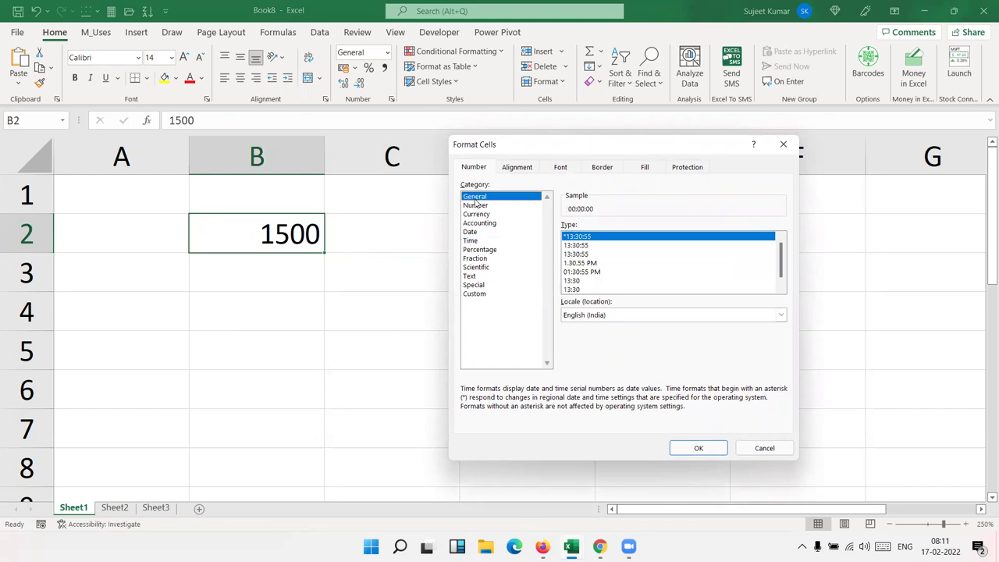
click(475, 294)
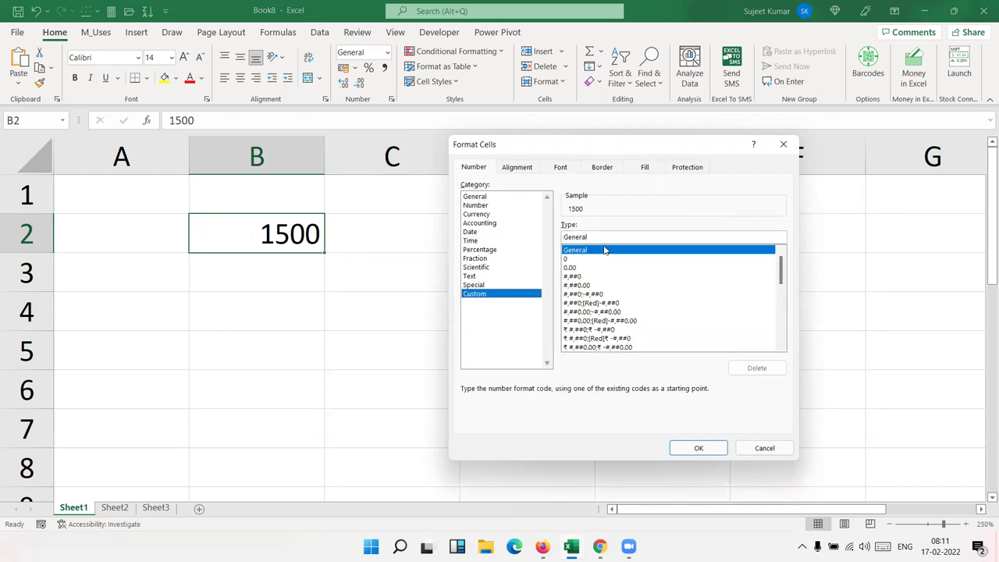
key(BackSpace)
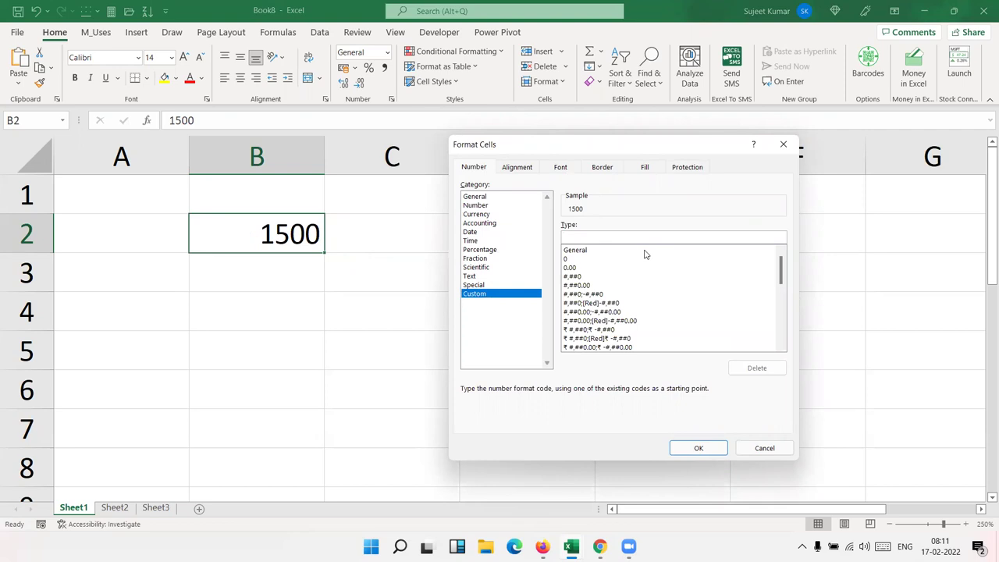
text(")
text(MRP)
text(")
key(Return)
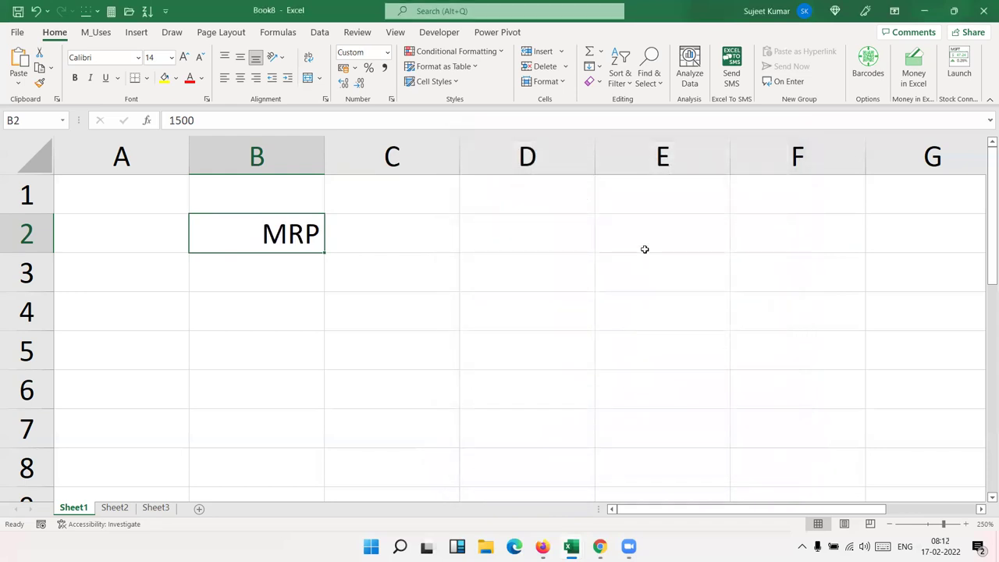
click(252, 282)
click(271, 230)
double_click(176, 121)
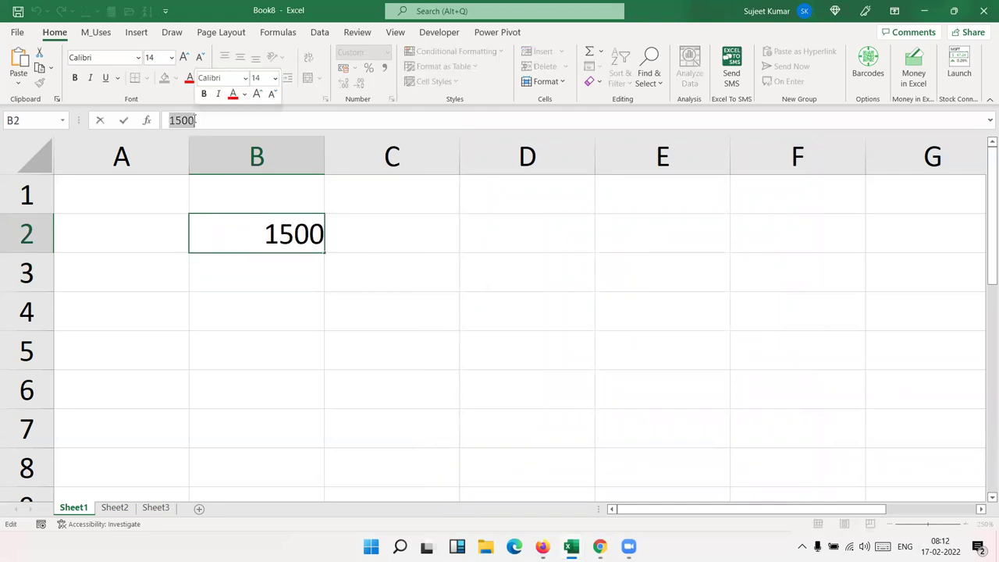
key(Escape)
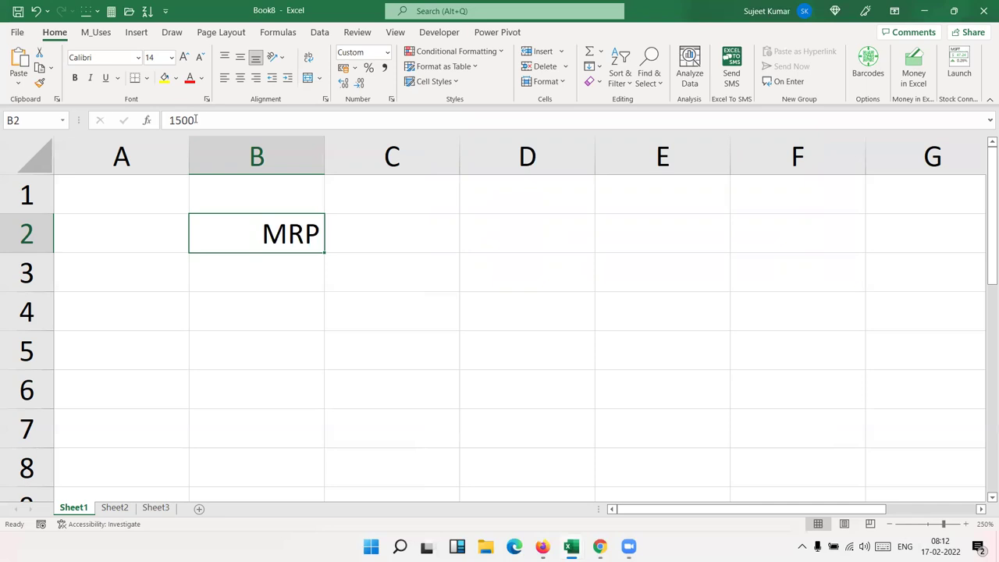
Change B2's custom format code to "MRP" 0 so it reads MRP 1500.
click(391, 99)
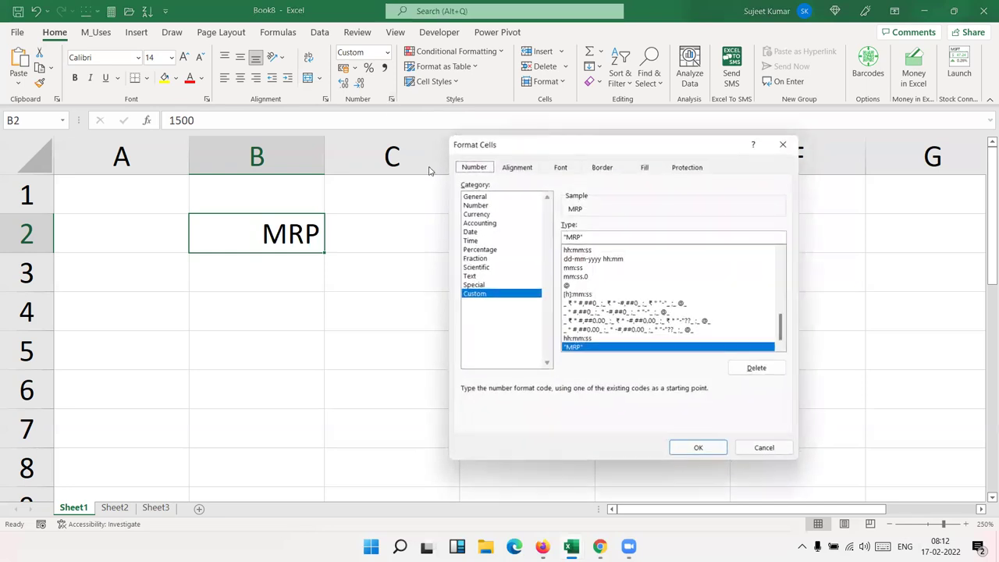
click(607, 238)
text(#)
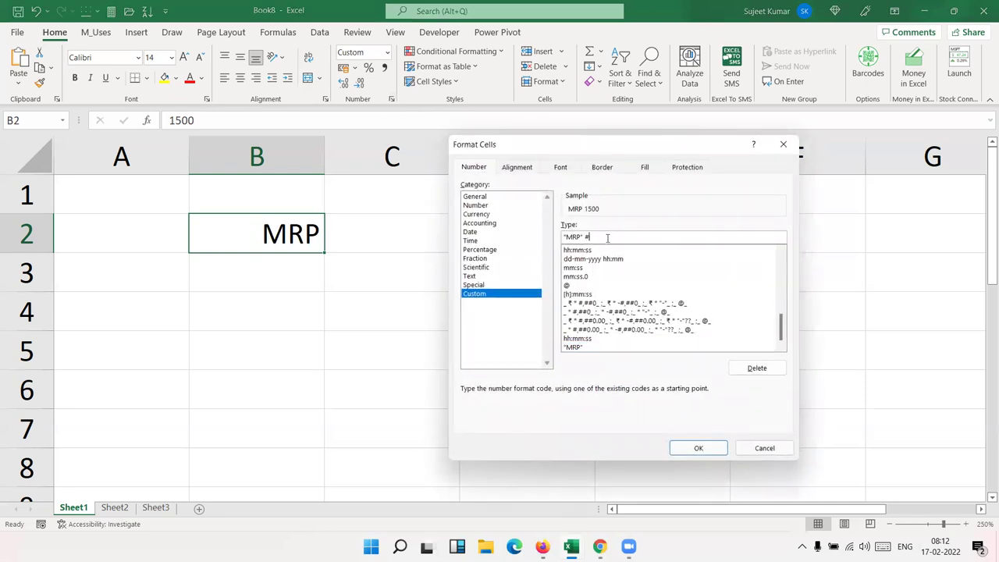
key(BackSpace)
text(0)
key(Return)
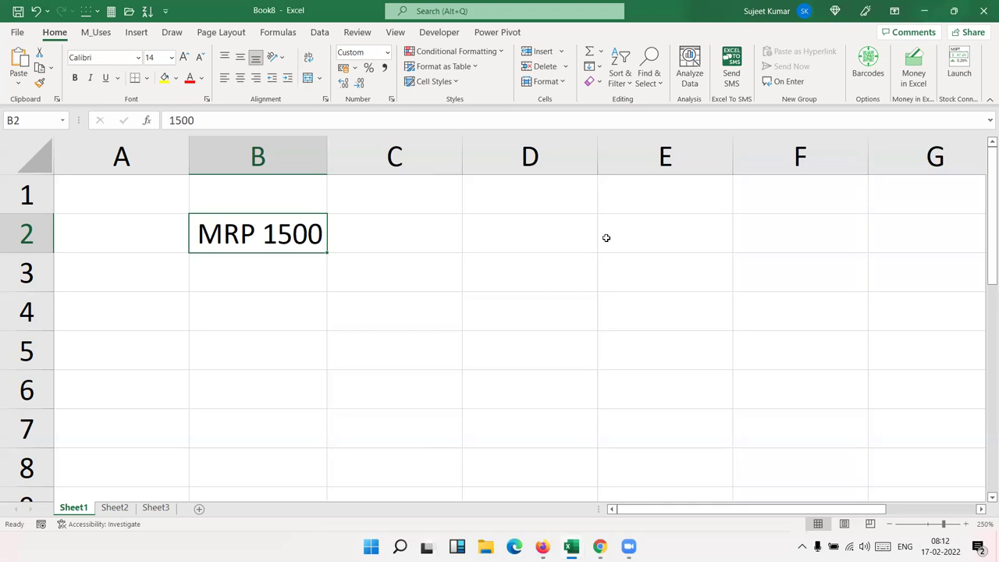
Enter -9502 in B2, which displays as -MRP 9502.
text(-MRP 950)
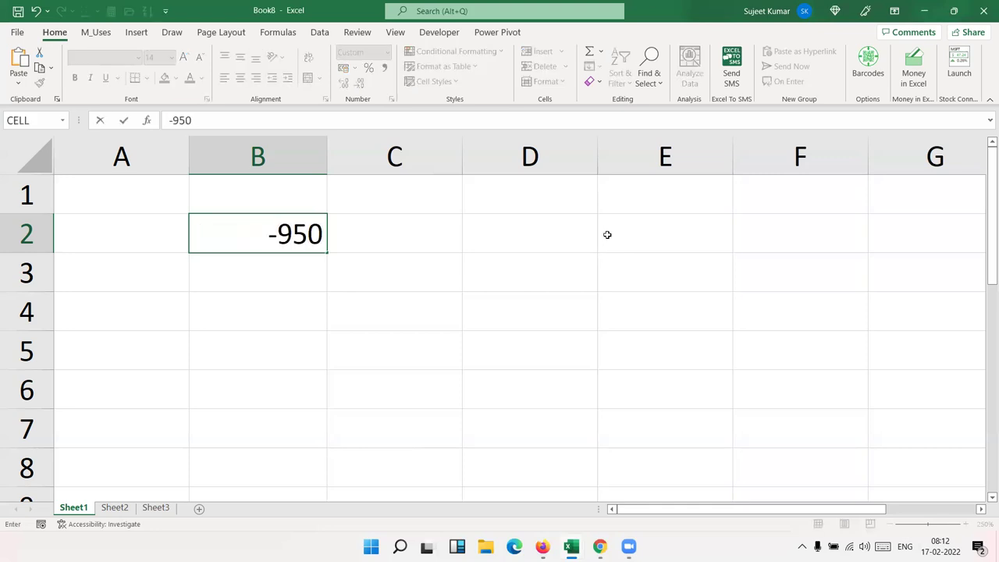
text(2)
key(Return)
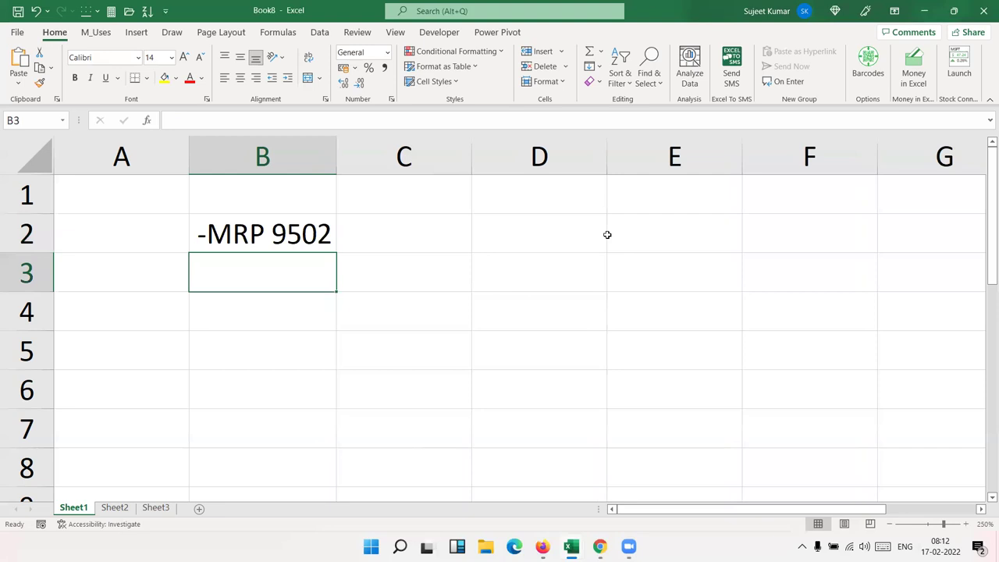
key(Up)
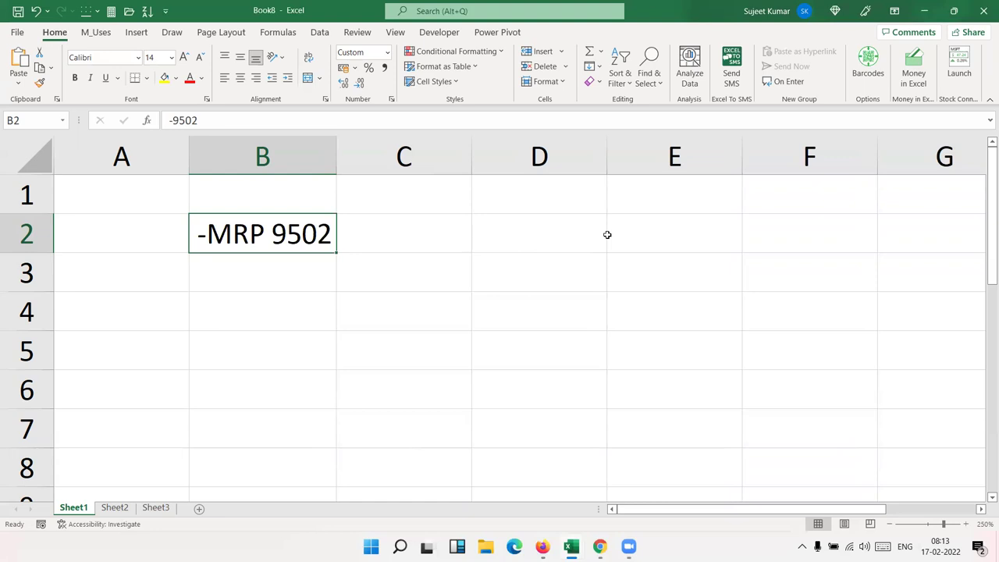
Extend B2's format to "MRP" 0 ; "Discount" 0 so -9502 shows Discount 9502.
click(392, 99)
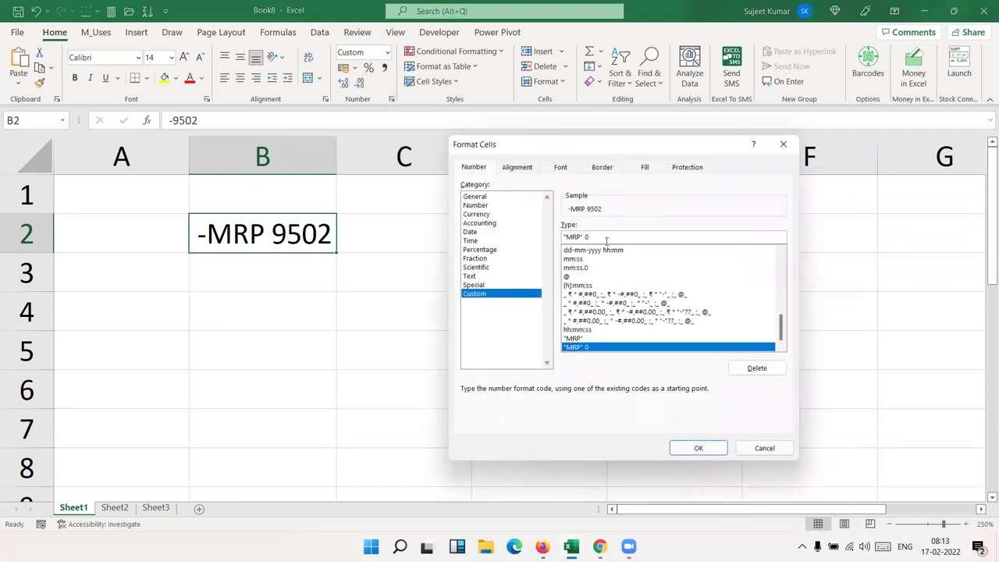
drag(609, 239, 522, 230)
click(615, 240)
text(;)
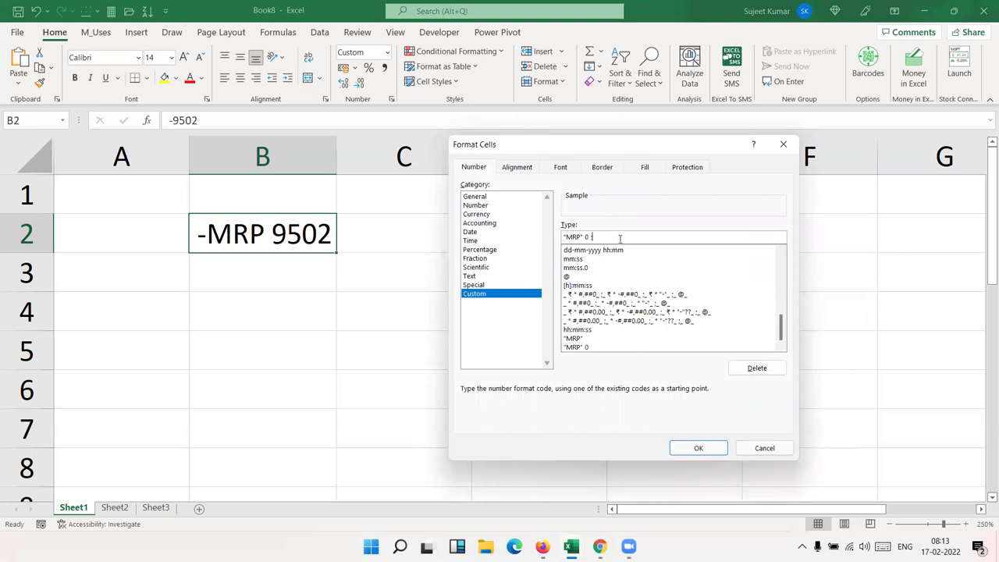
text( ")
text(Dis)
text(coun)
text(t")
text( 0)
key(Return)
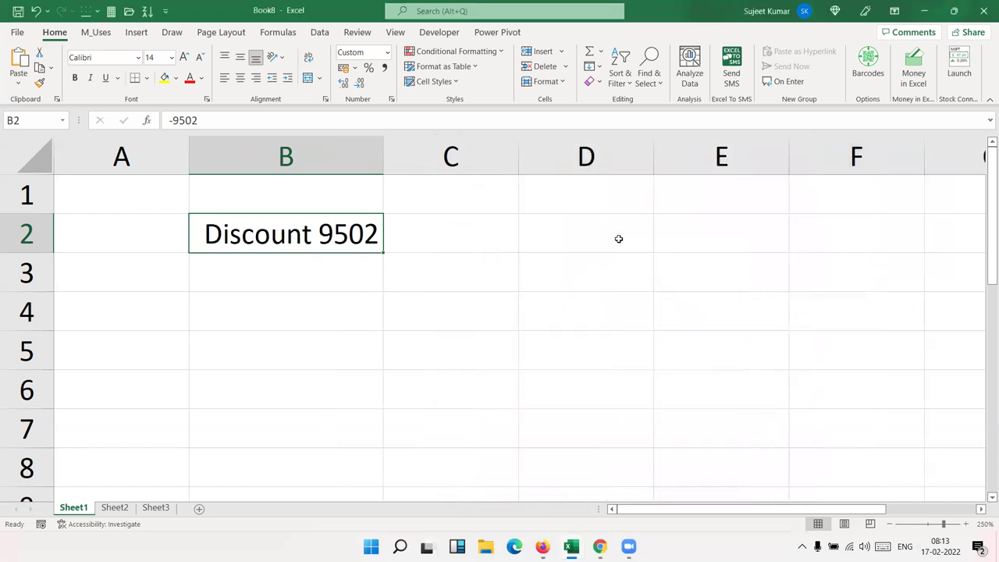
click(618, 239)
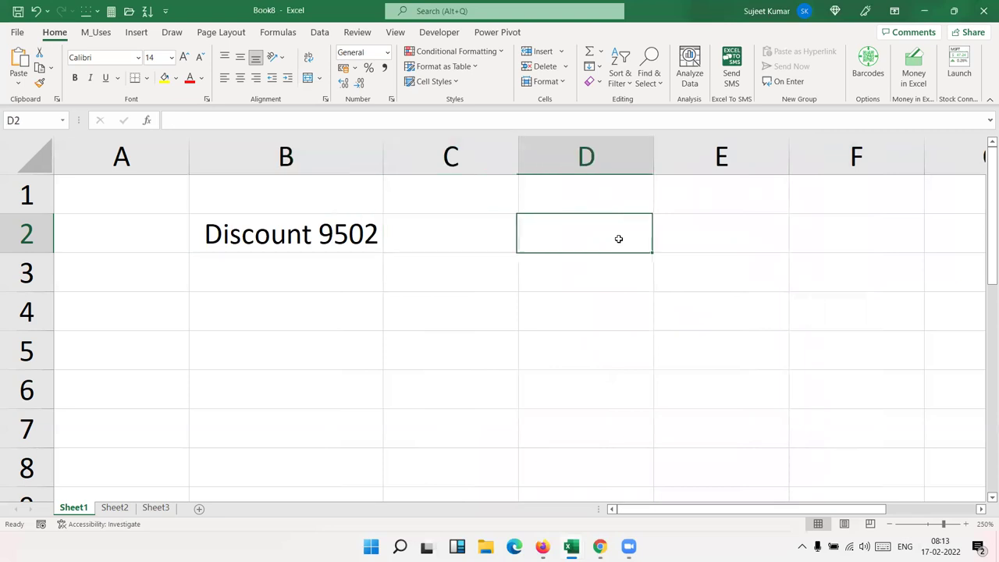
text(=if)
key(Tab)
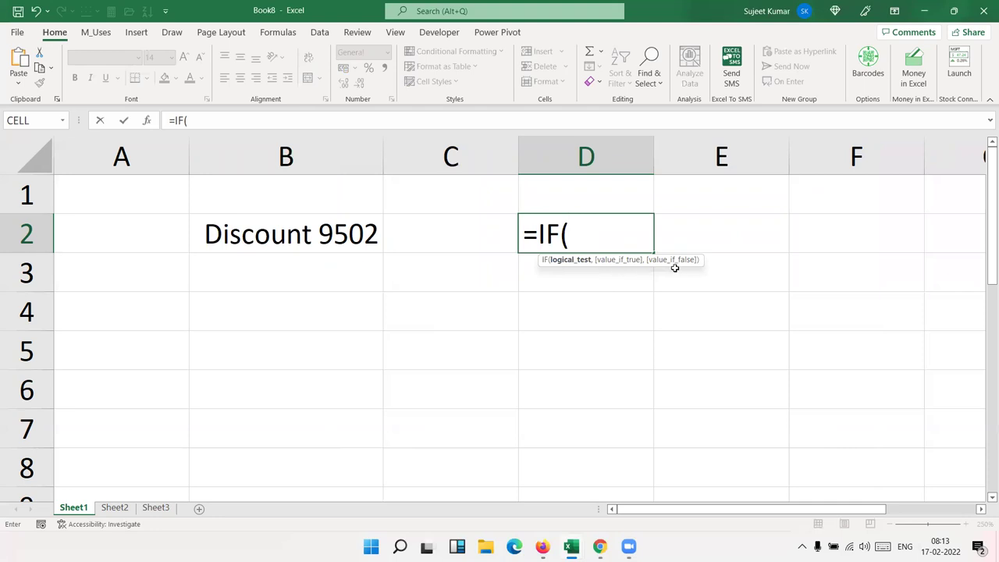
key(Escape)
click(364, 230)
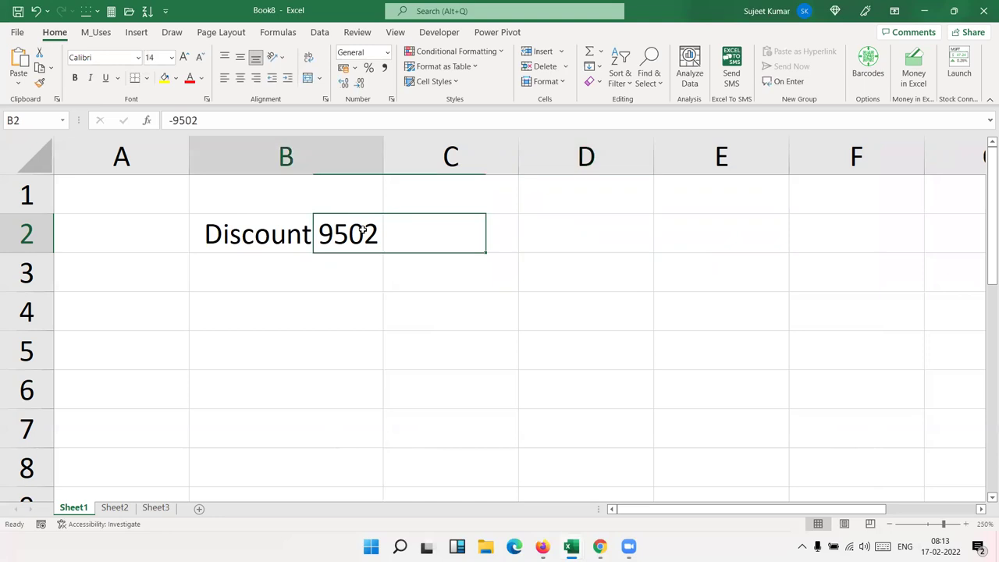
Append a ; "FREE" zero-value section to B2's custom format code.
click(391, 99)
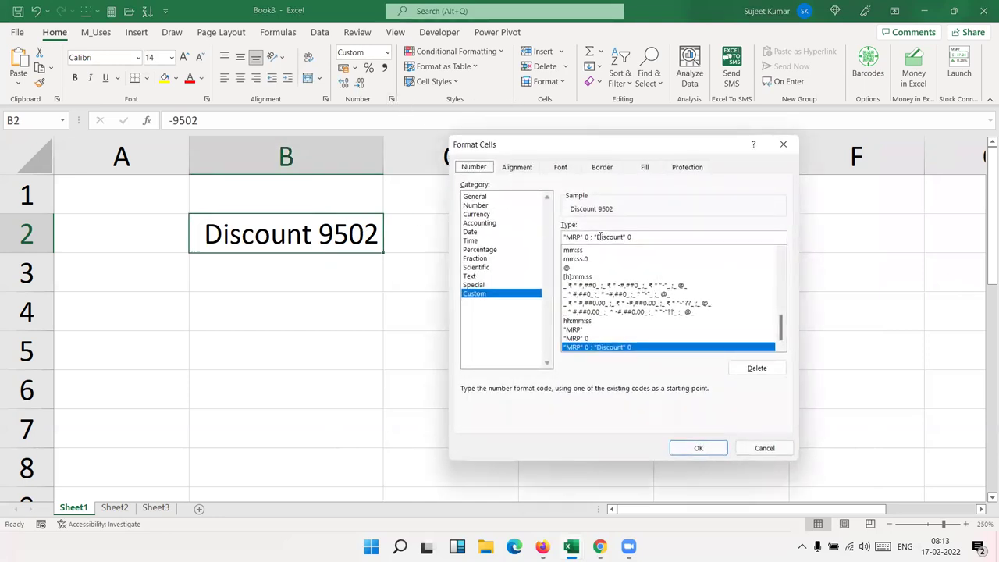
click(589, 237)
mouse_move(591, 237)
mouse_down()
mouse_move(550, 235)
mouse_move(632, 230)
mouse_up()
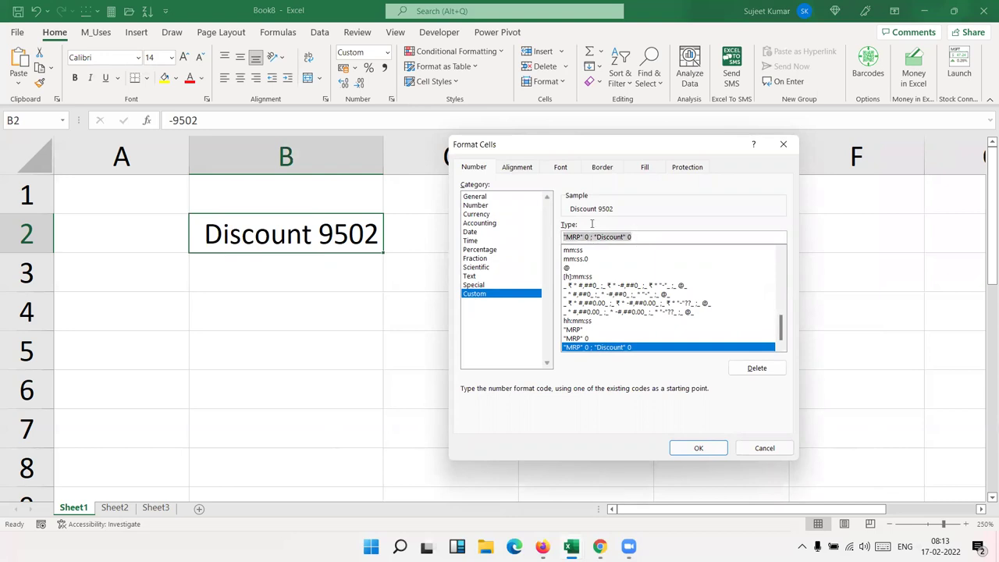
click(647, 238)
text(;)
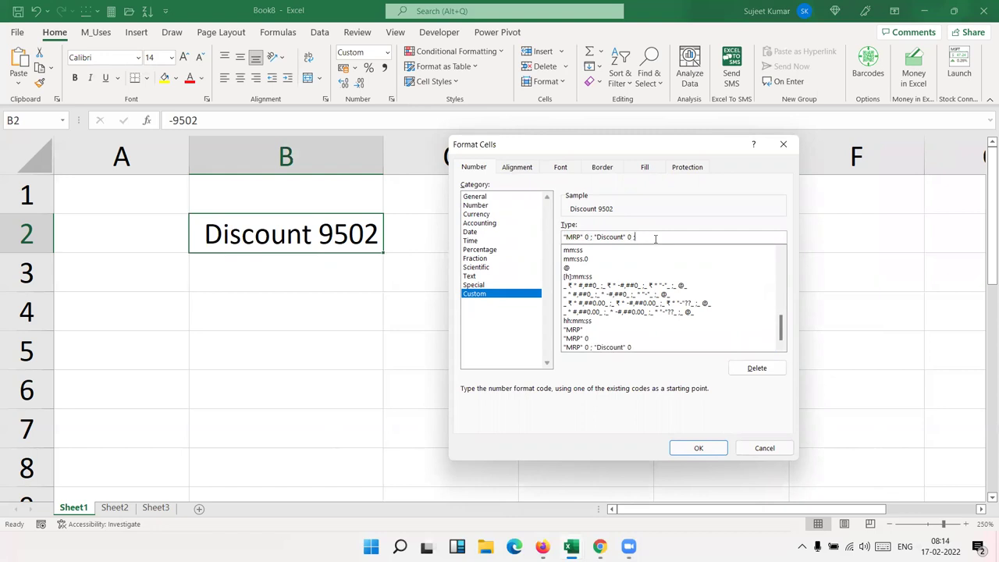
text( "FREE")
key(Return)
Test B2 with 5, -90 and 0, showing MRP 5, Discount 90 and FREE.
key(F2)
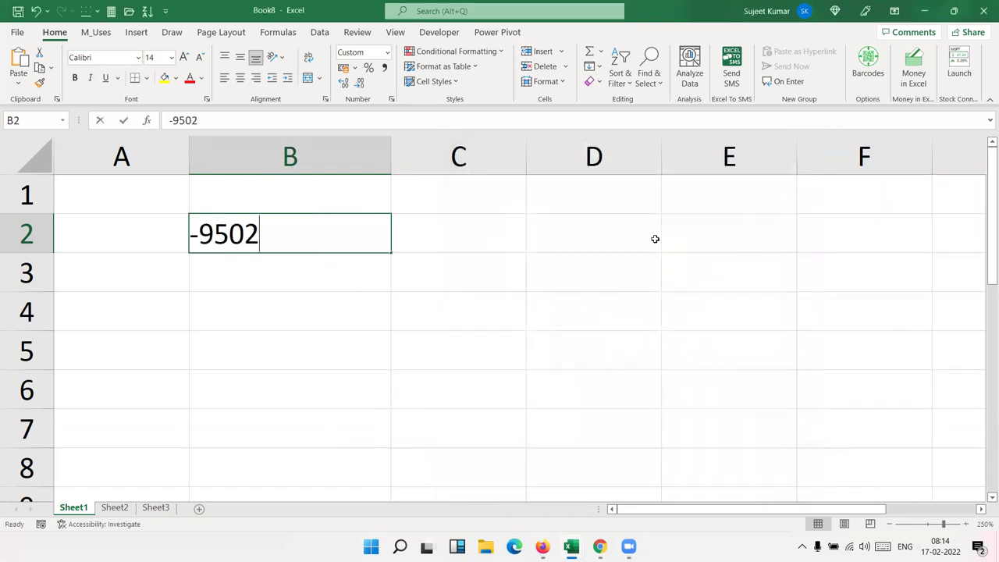
key(BackSpace)
key(BackSpace)
key(BackSpace)
text(5)
key(Return)
key(Up)
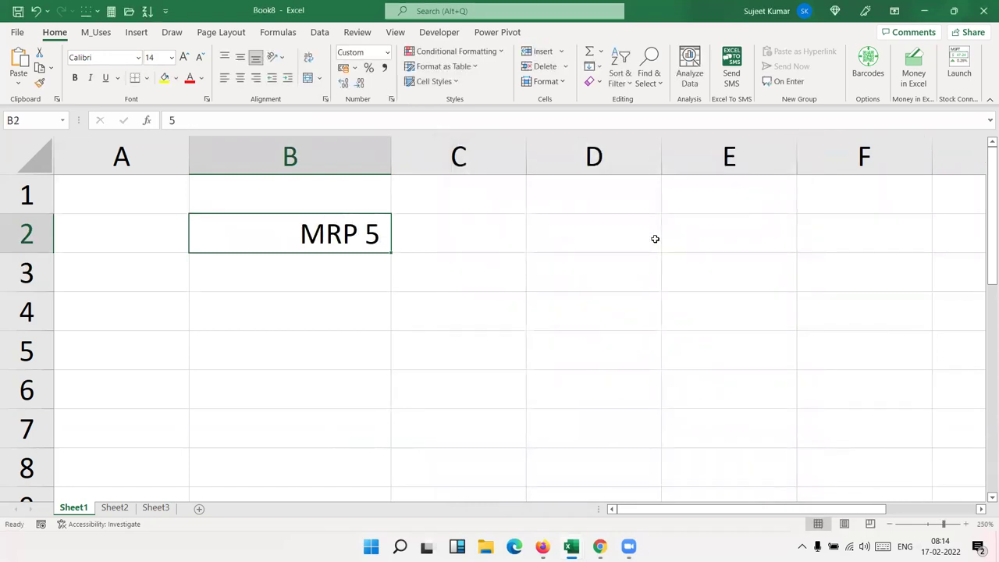
text(-90)
key(Return)
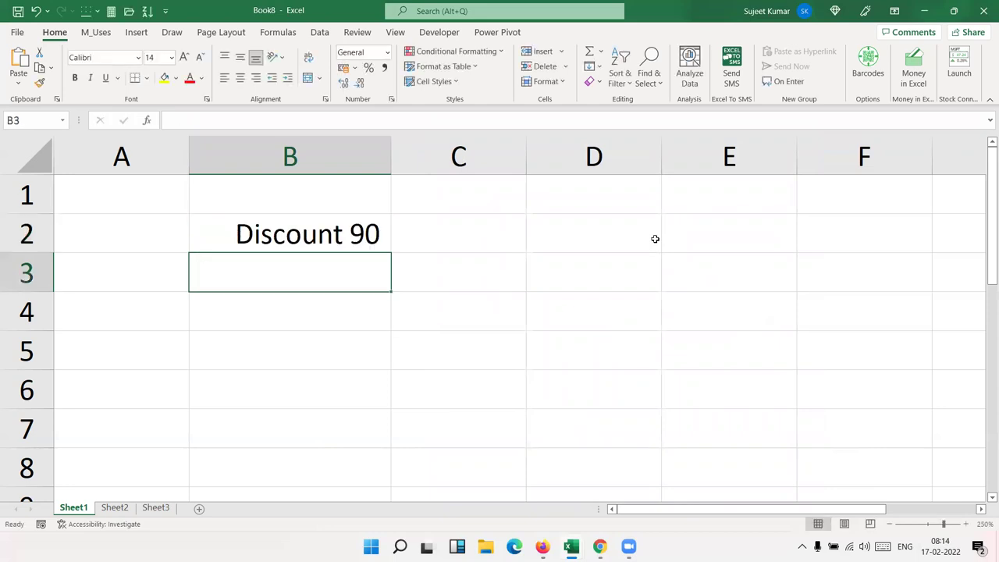
key(Up)
text(0)
key(Return)
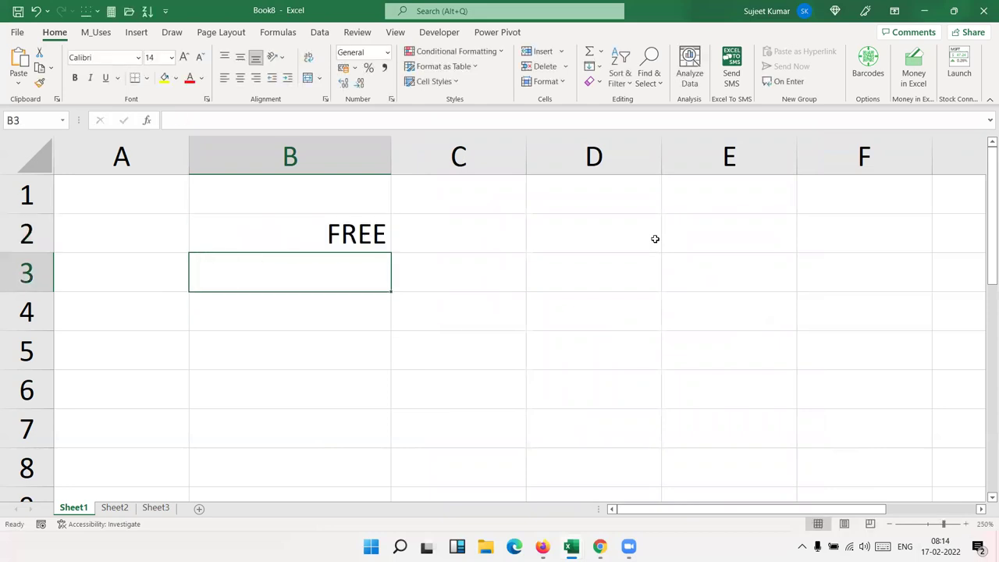
Reopen B2's custom format and start a text section with @.
key(Up)
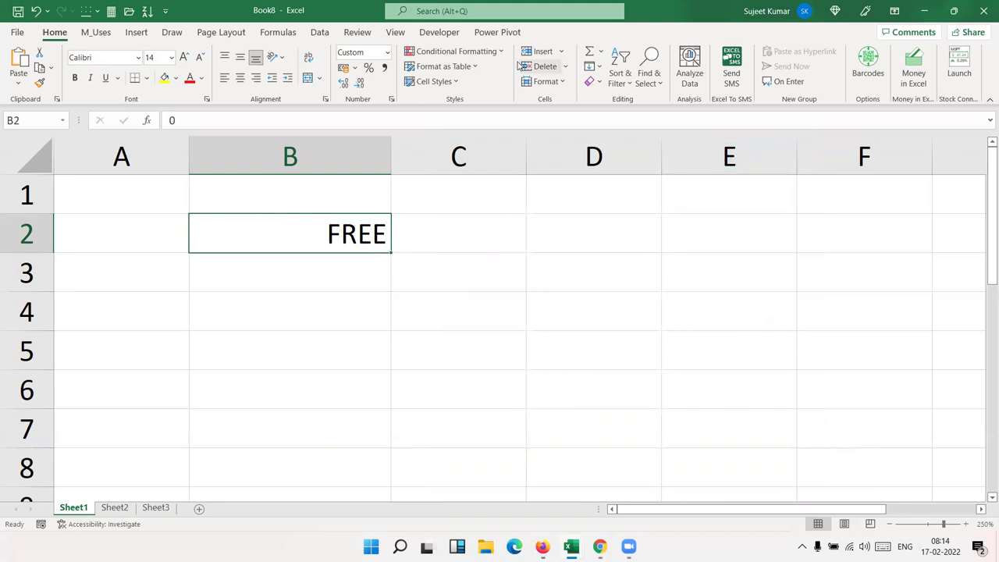
click(392, 99)
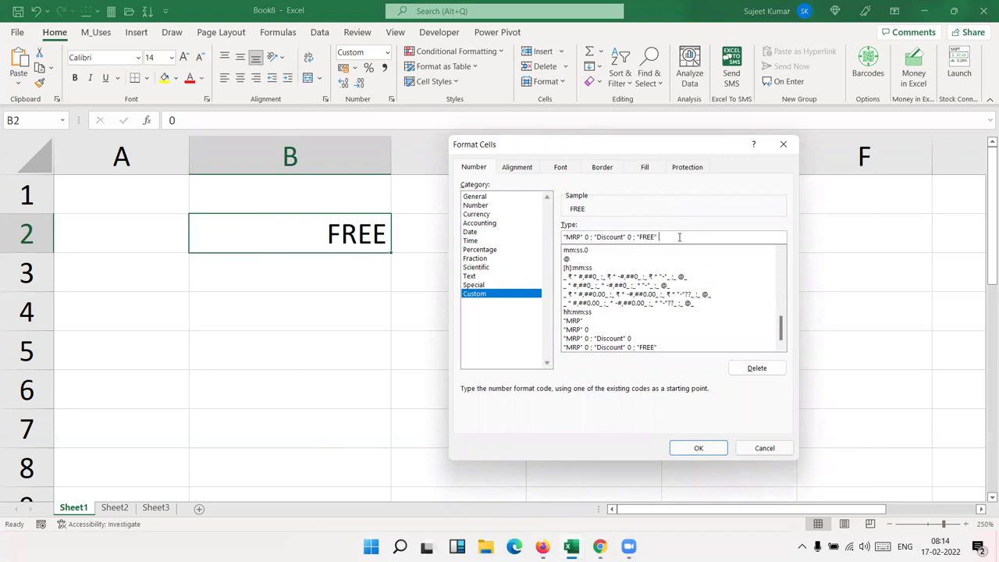
text(@)
End B2's format code with a "N/A" @ text section after a trailing 0 is rejected.
key(BackSpace)
text(")
text(N/A" @)
key(BackSpace)
text(0)
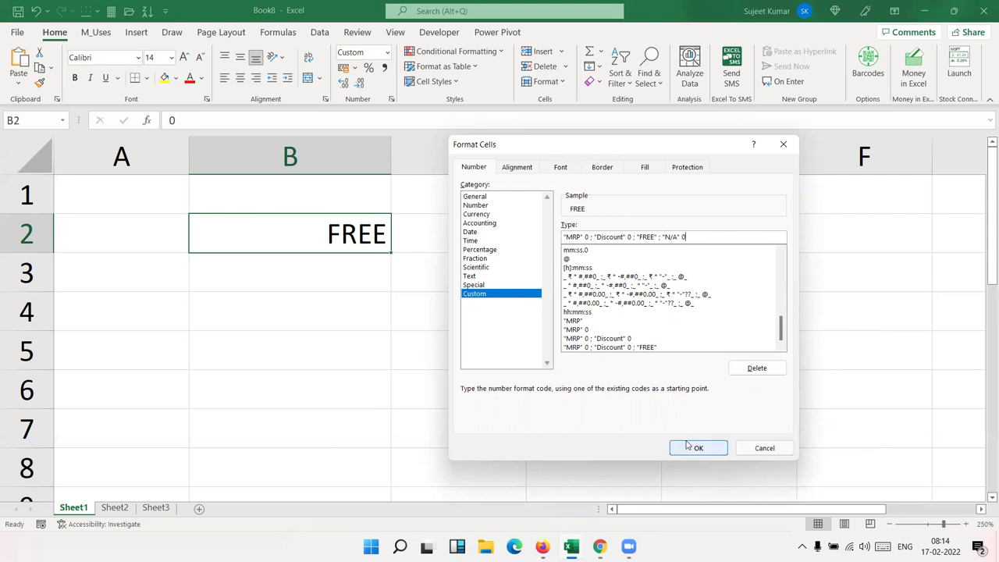
click(688, 444)
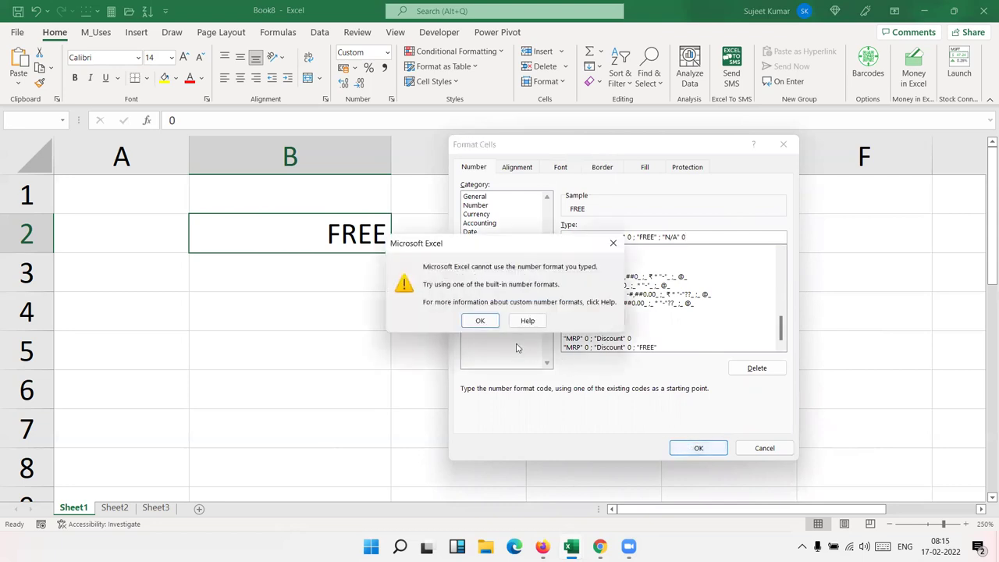
click(479, 321)
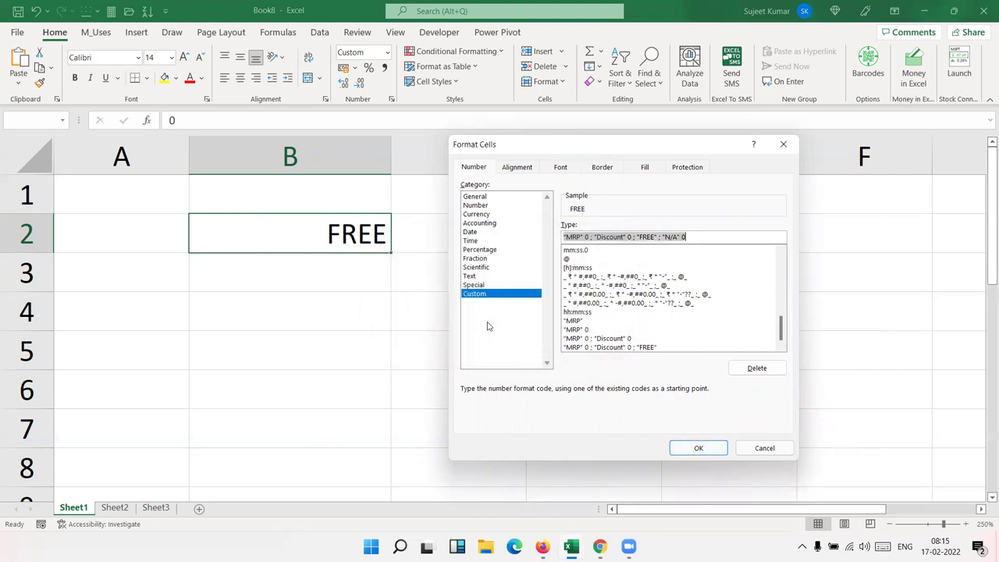
click(704, 239)
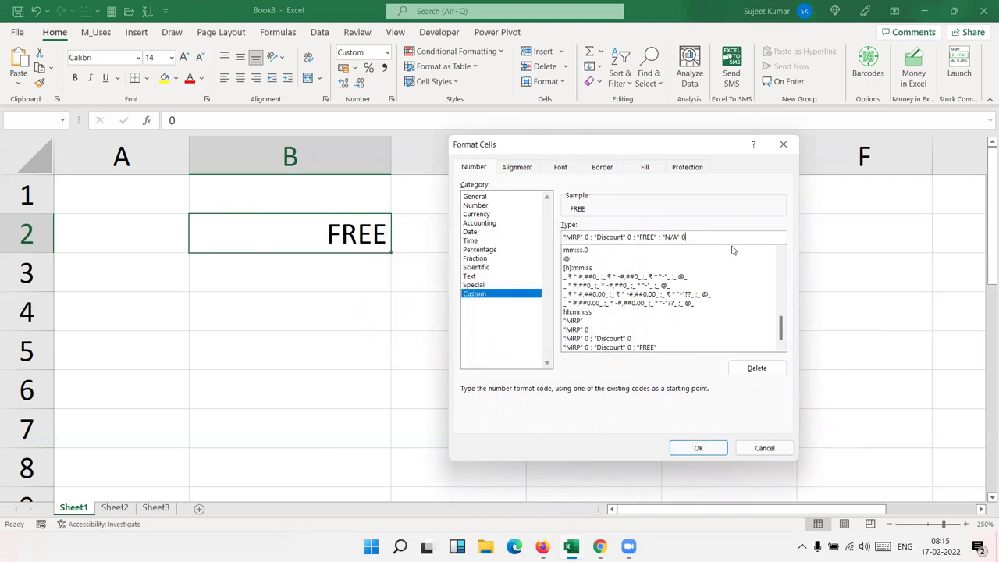
key(BackSpace)
text(@)
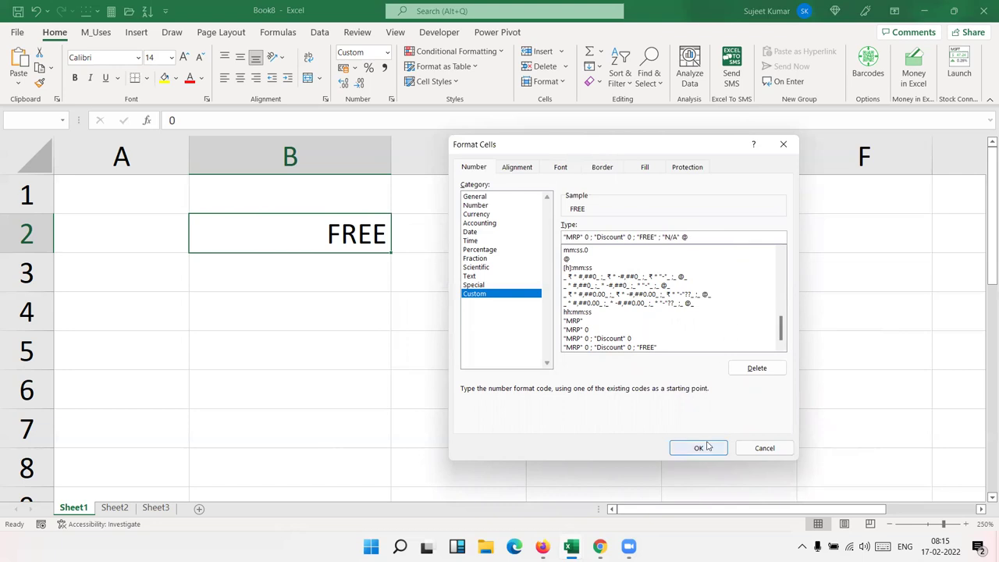
click(698, 447)
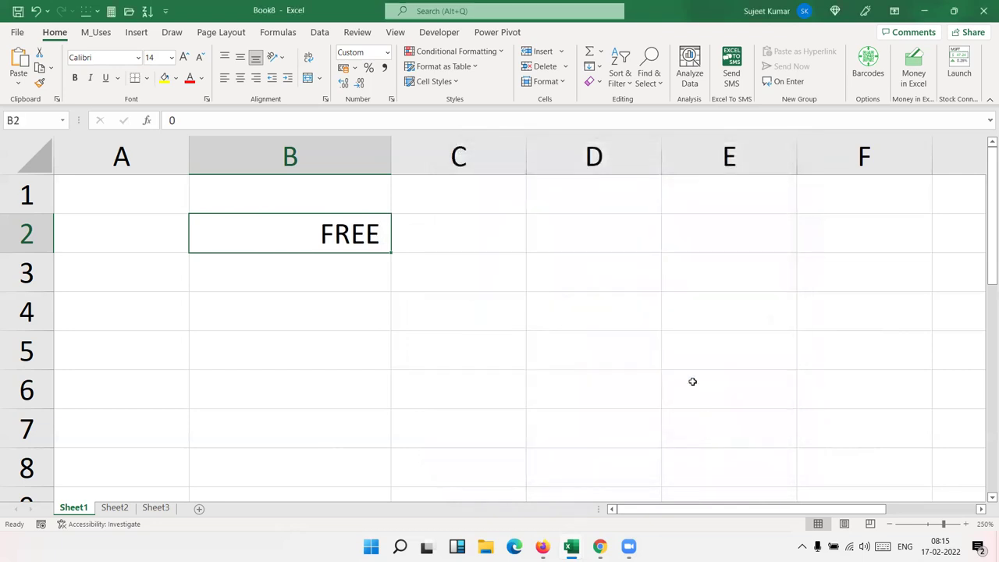
Test B2 with 956, -965, 0 and the text 'valune not show' to check each section.
text(MRP 956)
key(Return)
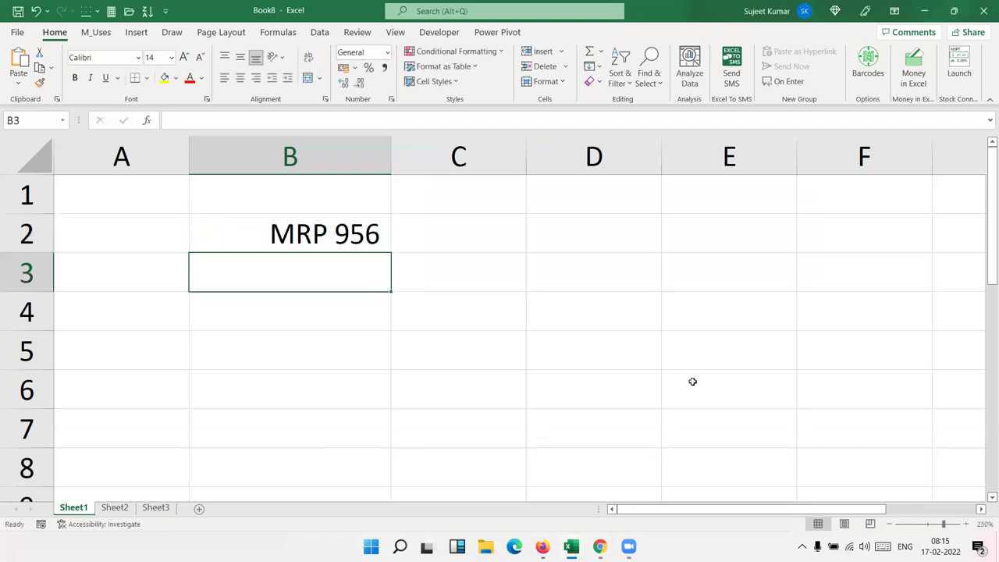
key(Up)
text(-965)
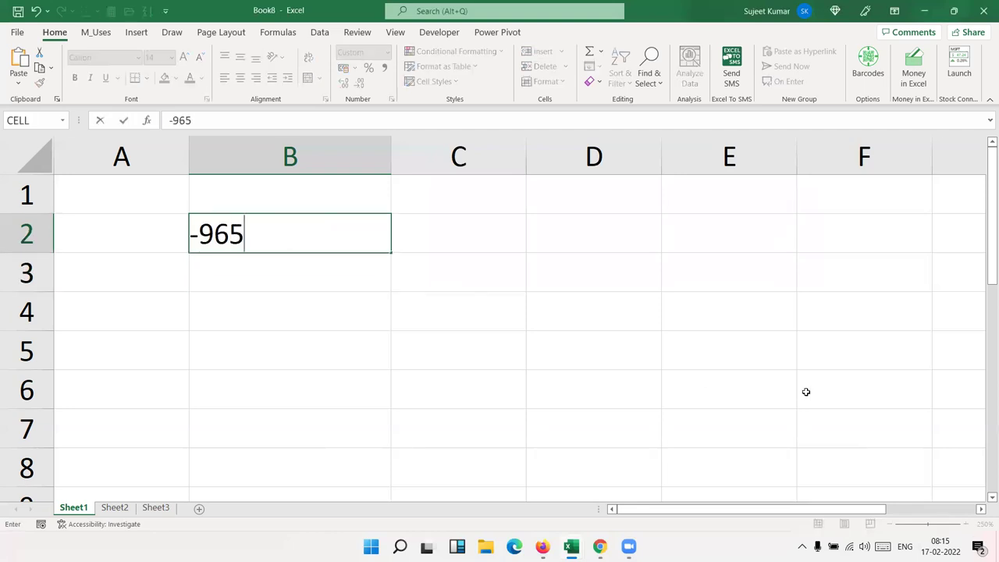
key(Return)
key(Up)
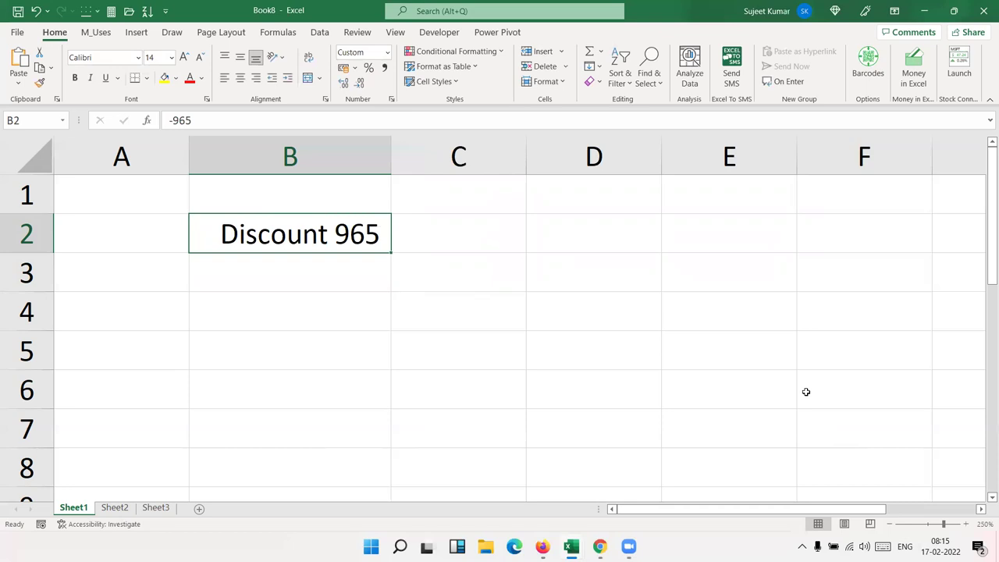
text(0)
key(Return)
key(Up)
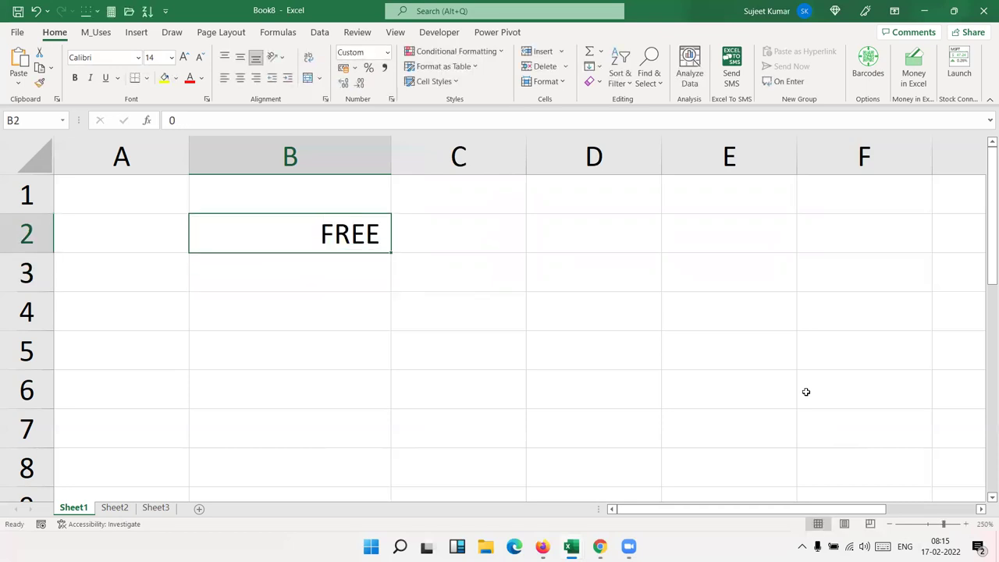
text(valune not show)
key(Return)
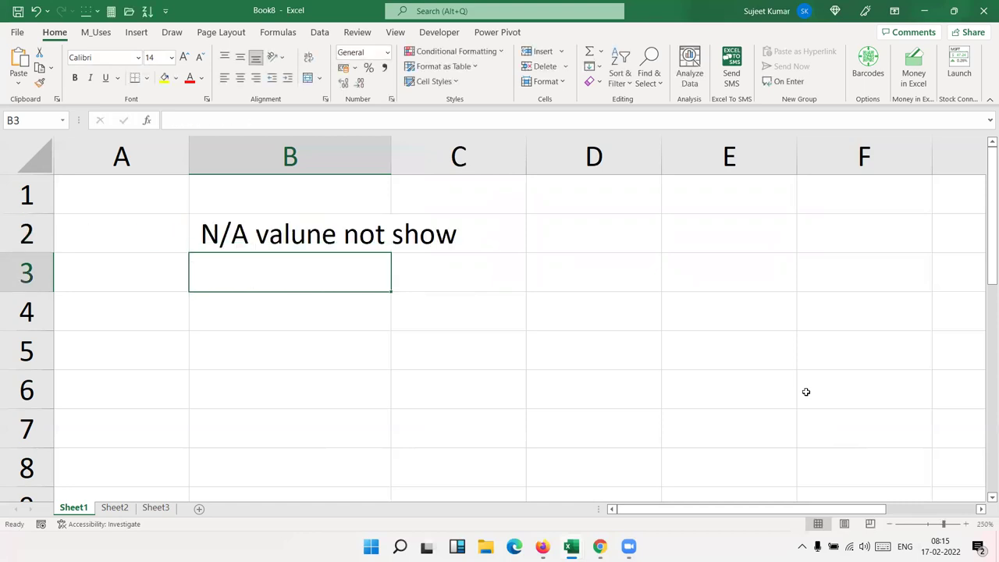
key(Up)
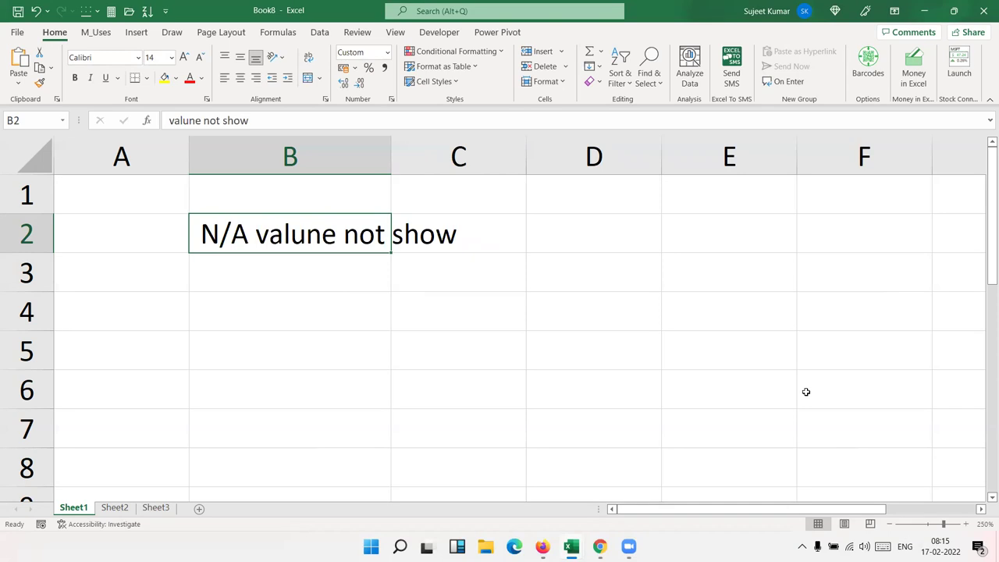
On Sheet2, add a Name header in A1 and auto-fill names down to row 11.
click(115, 507)
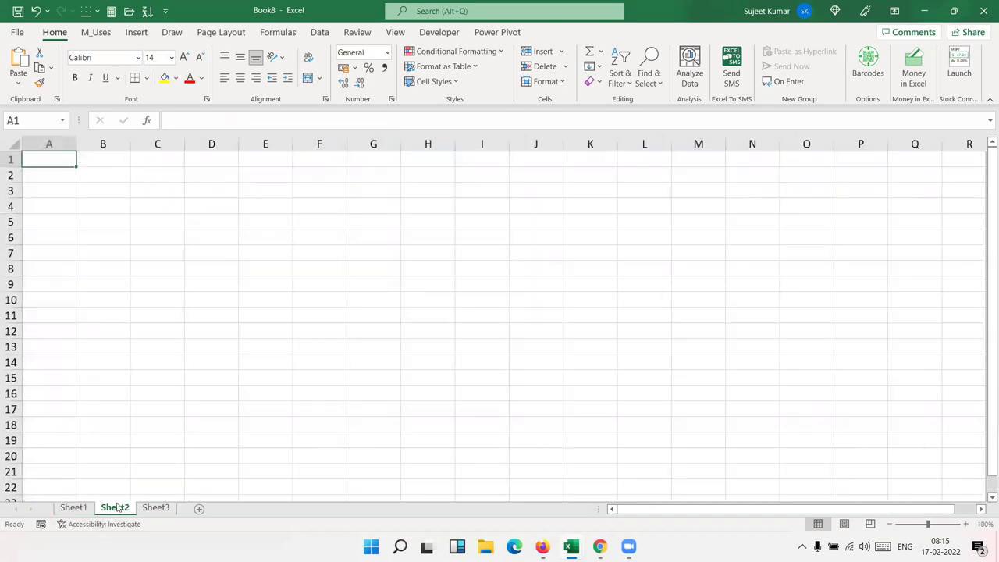
text(Name)
key(Return)
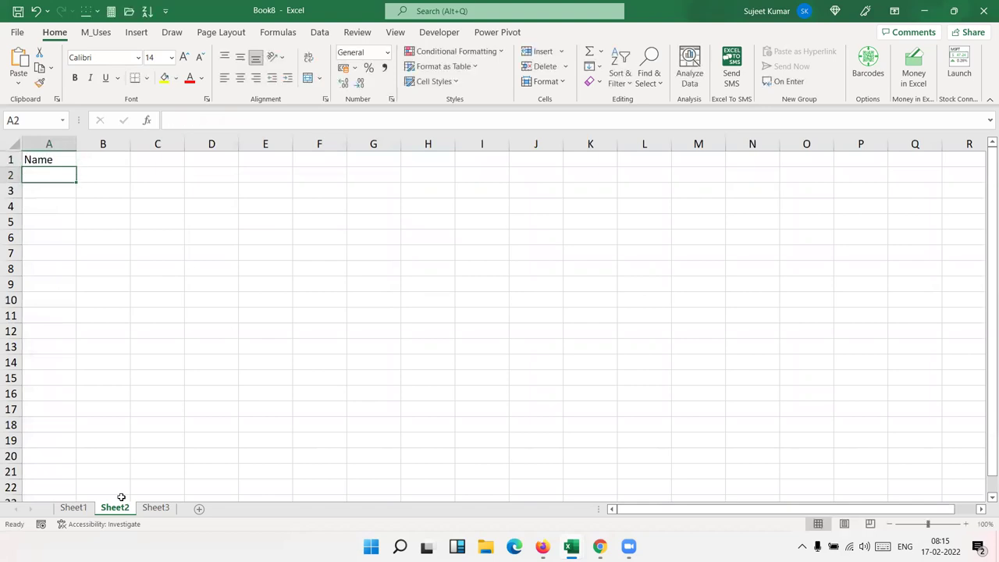
text(Puja)
key(Return)
click(34, 202)
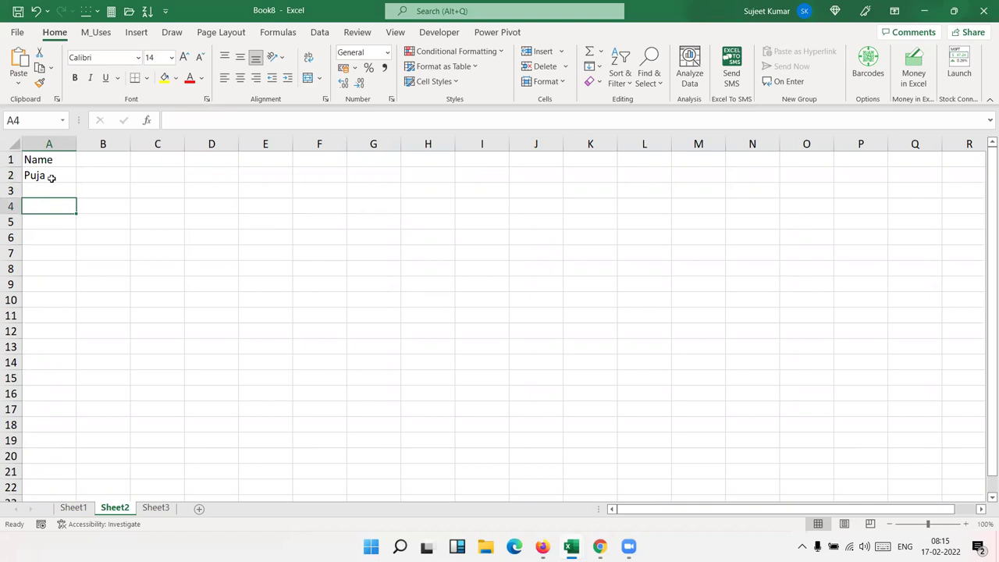
click(52, 179)
drag(74, 183, 76, 322)
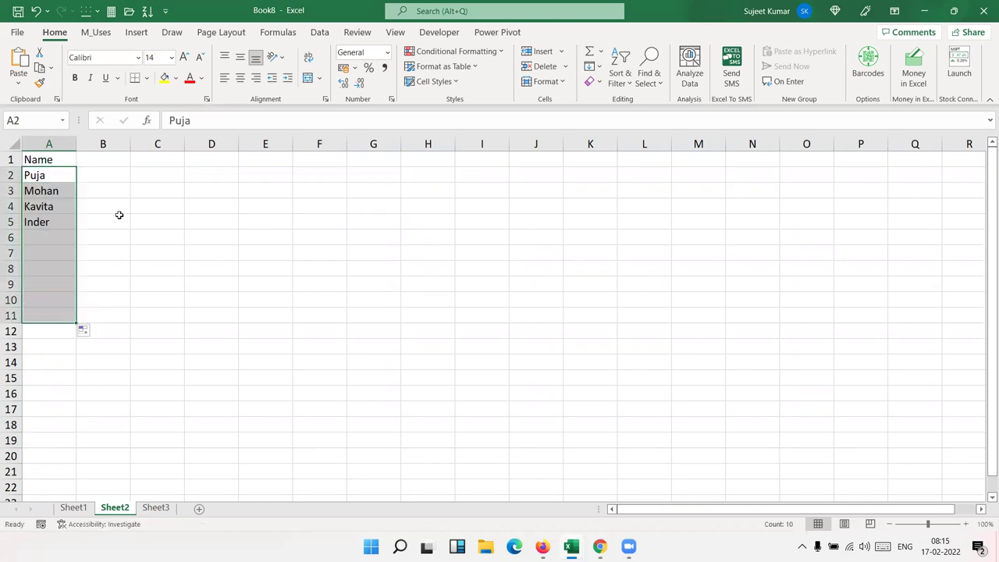
Fill daily dates across row 1 from 01-Jan in B1 through 05-Feb.
click(115, 166)
text(1/1)
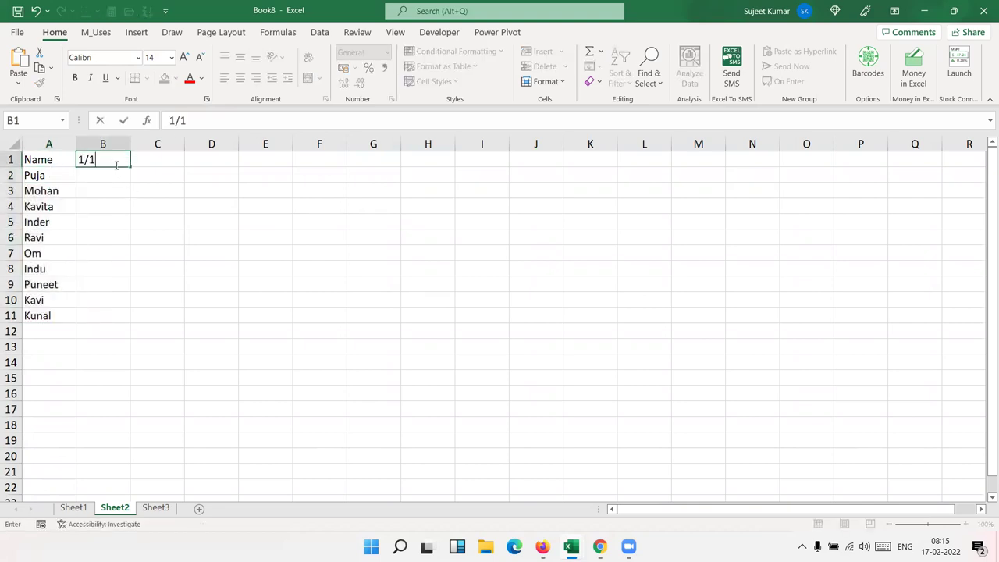
key(Return)
click(97, 158)
drag(131, 167, 923, 227)
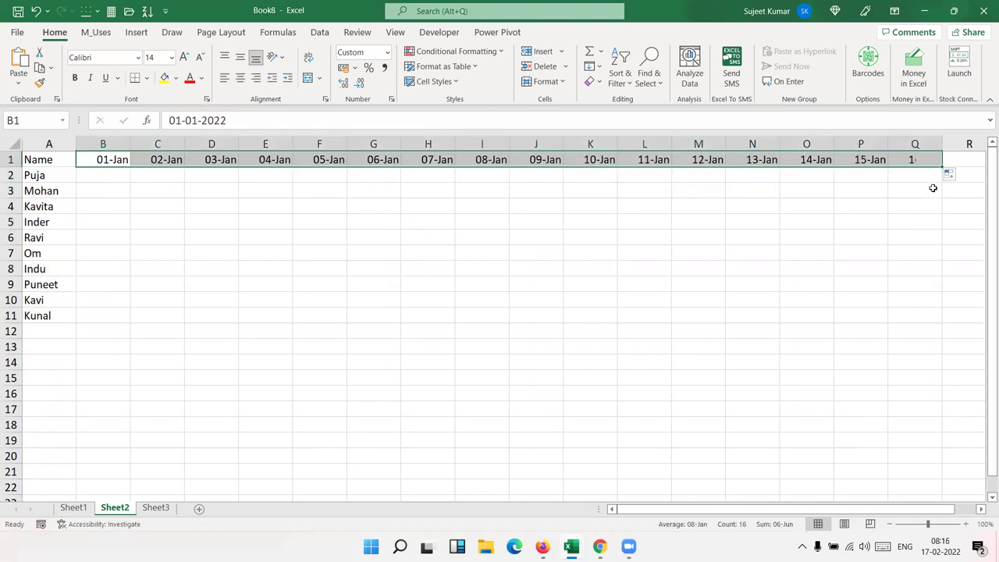
mouse_move(940, 167)
mouse_down()
mouse_move(986, 177)
mouse_move(891, 172)
mouse_up()
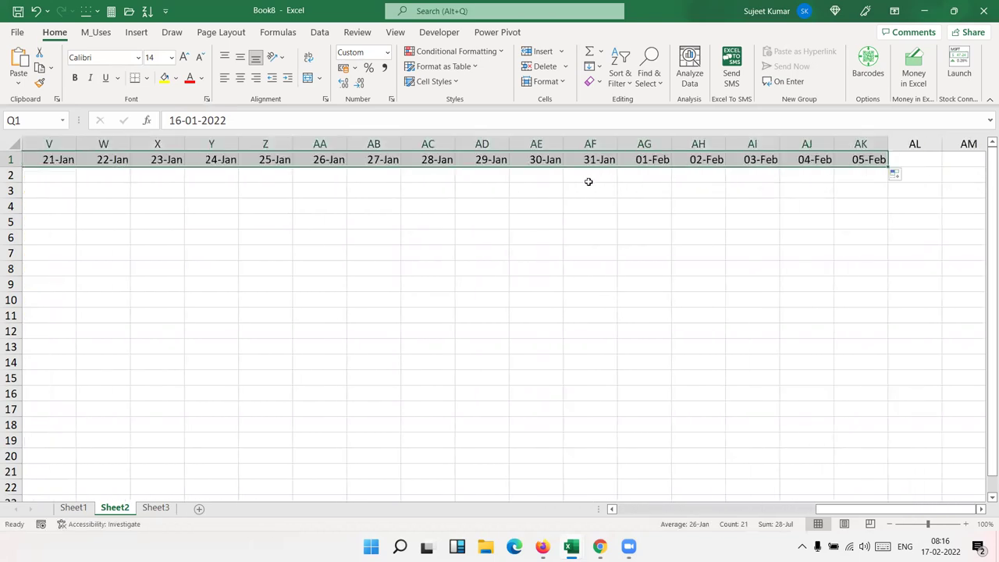
click(651, 158)
Delete the February dates AG1:AK1 from row 1.
key(ctrl+shift+Right)
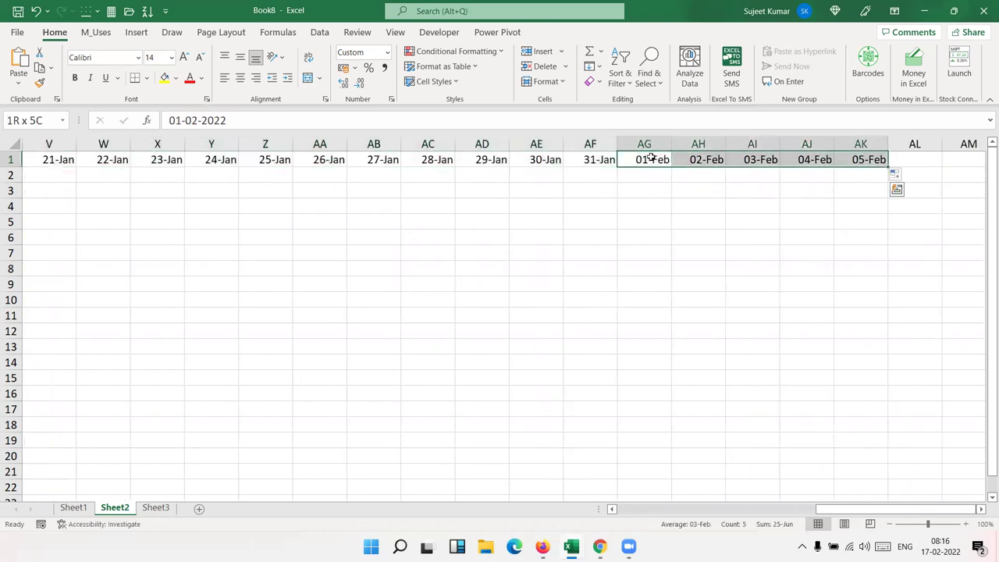
key(Delete)
key(ctrl+Home)
key(Down)
key(Right)
Enter the formula =RANDBETWEEN(0,9) in cell B2.
text(=ra)
key(Down)
key(Down)
key(Down)
key(Tab)
text(0,9)
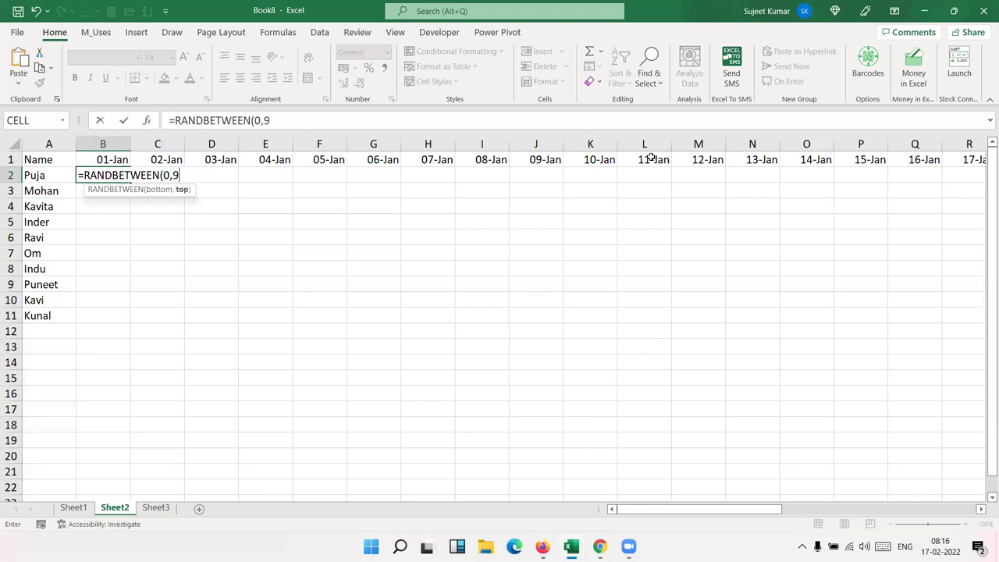
key(Return)
key(Up)
Fill the RANDBETWEEN formula across B2:AF11 for every name and January date.
key(ctrl+Right)
key(Down)
key(ctrl+Left)
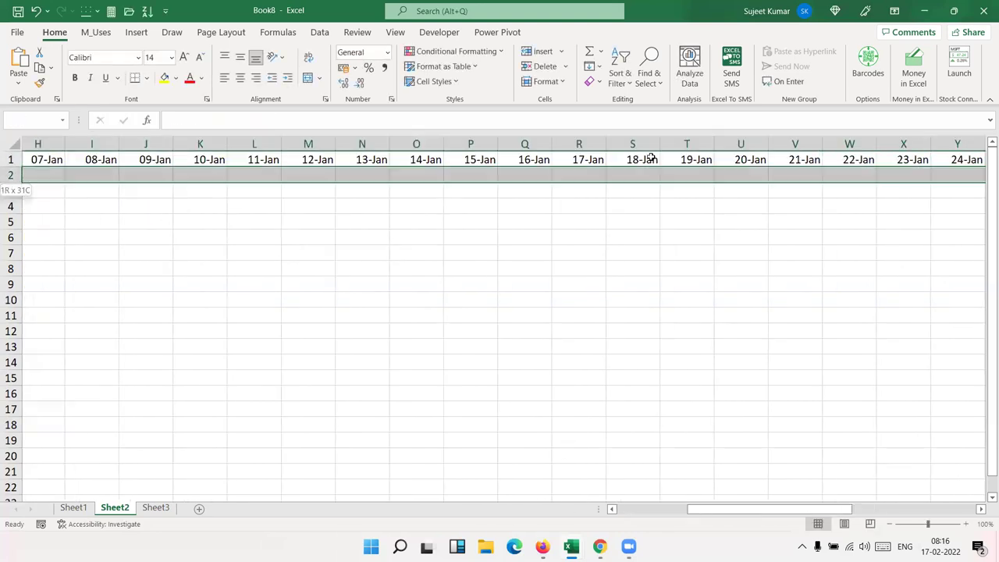
key(shift+Down)
key(ctrl+shift+Right)
key(shift+Down)
key(shift+Down)
key(shift+Down)
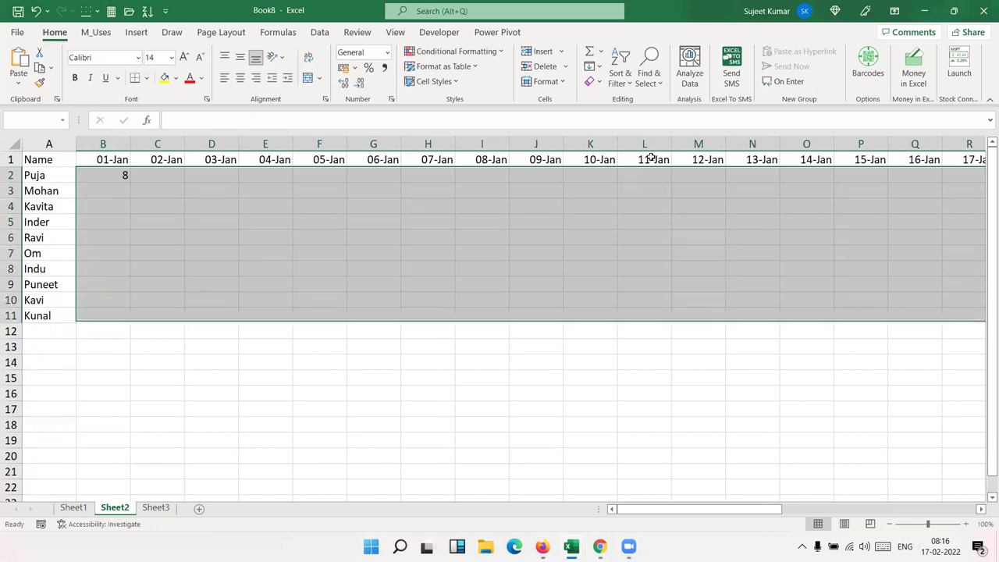
key(ctrl+v)
Convert the random digits in B2:AF11 into fixed values with Paste Values.
key(ctrl+c)
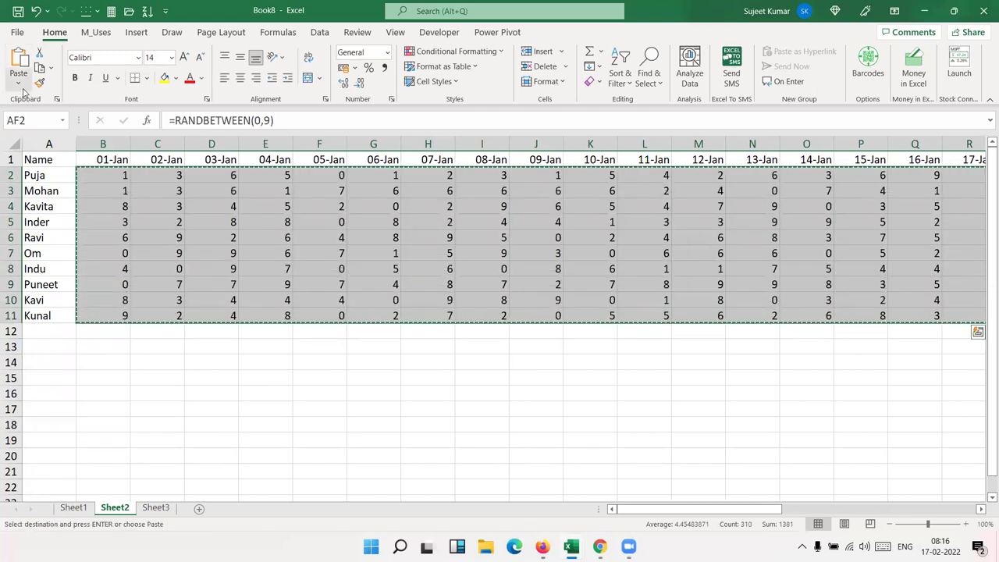
click(18, 82)
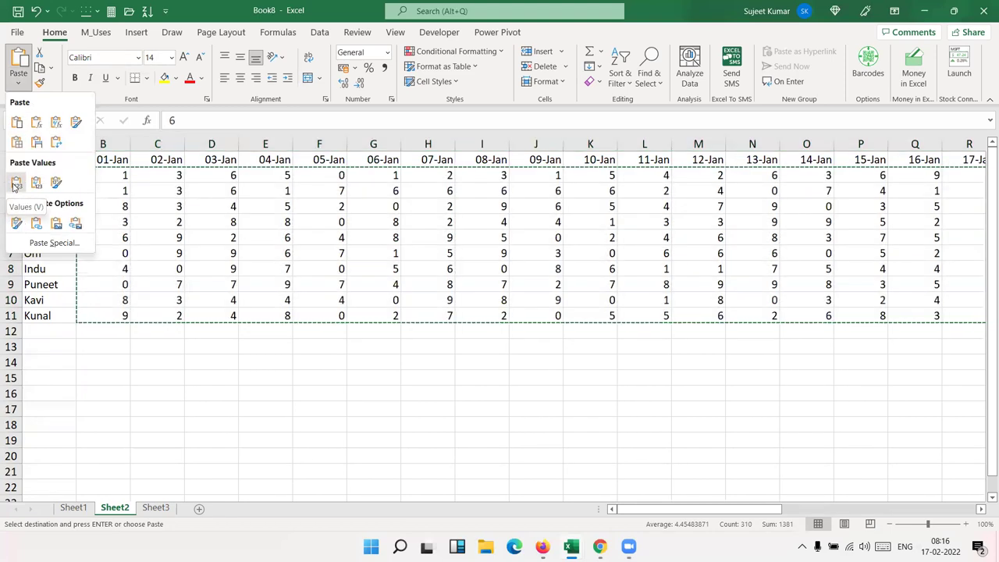
click(15, 183)
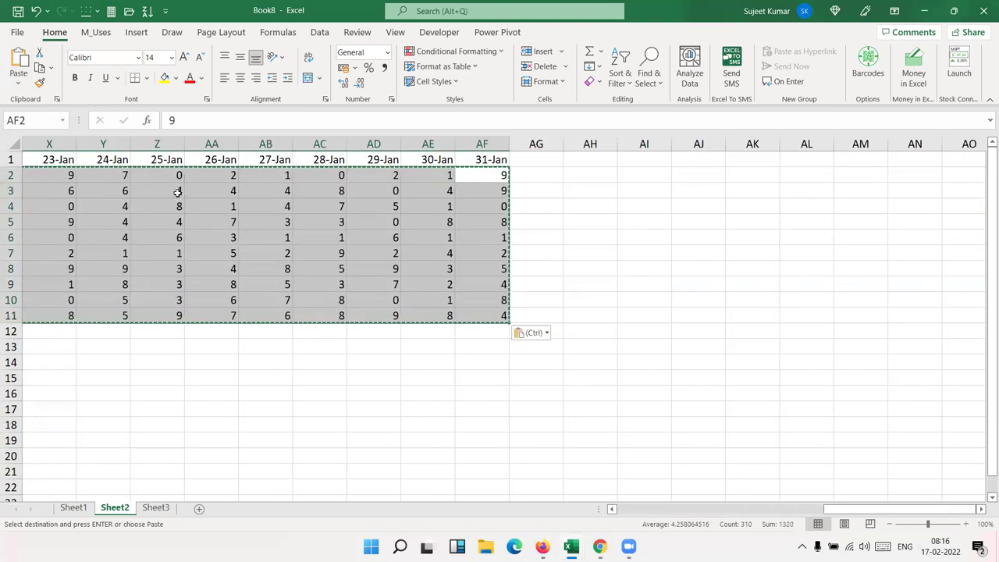
key(Escape)
key(ctrl+Left)
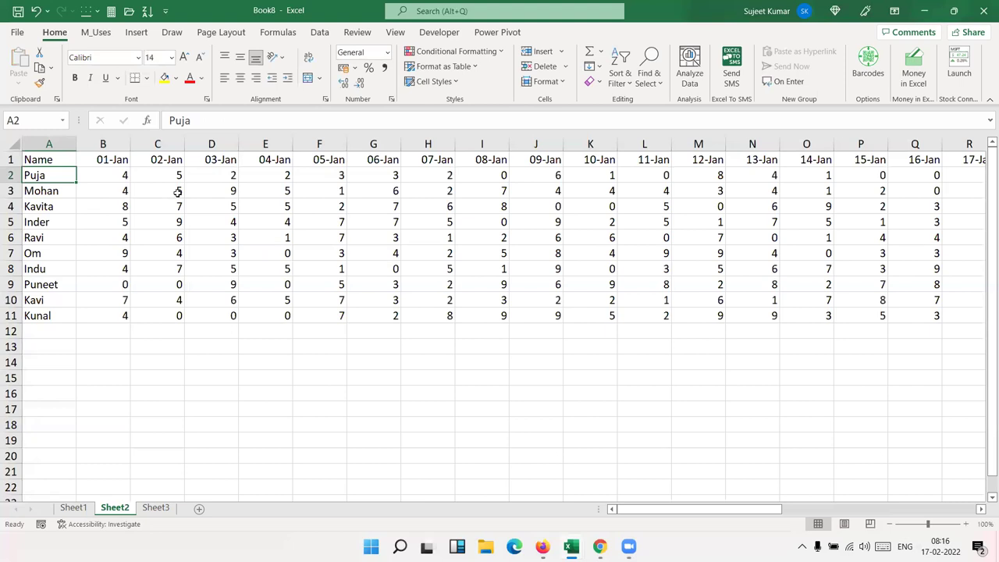
key(Right)
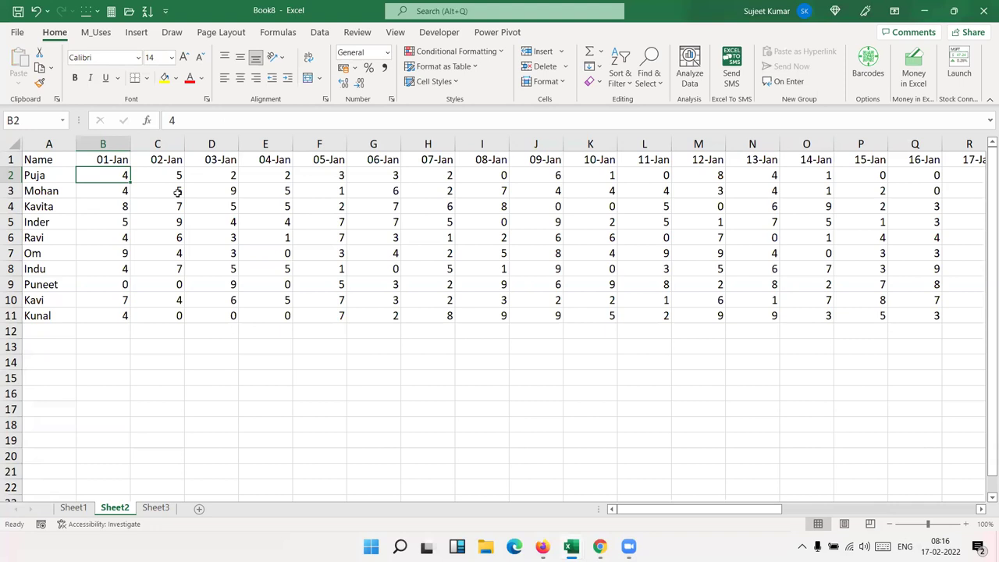
Browse the random 0–9 digits across the attendance grid, ending back at B2.
key(Left)
key(Right)
key(Right)
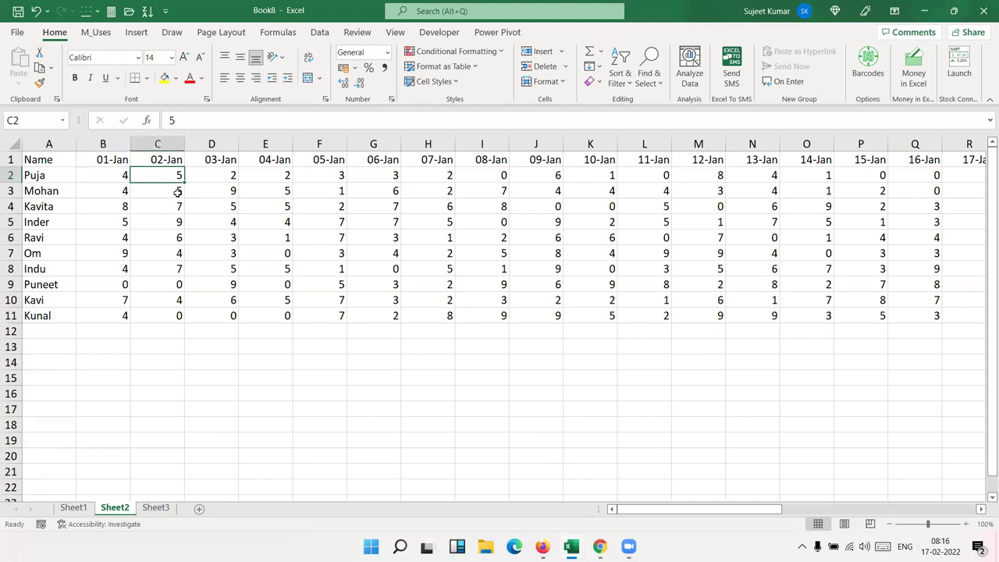
key(Right)
key(Right)
key(Down)
key(Down)
key(Down)
key(Down)
key(Down)
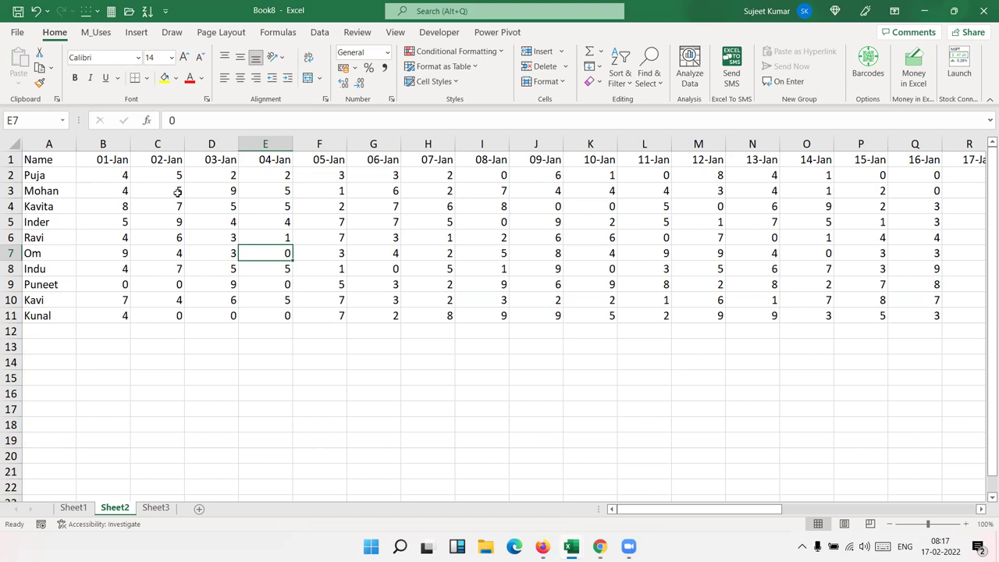
key(Up)
key(Up)
key(Up)
key(Up)
key(Left)
key(Left)
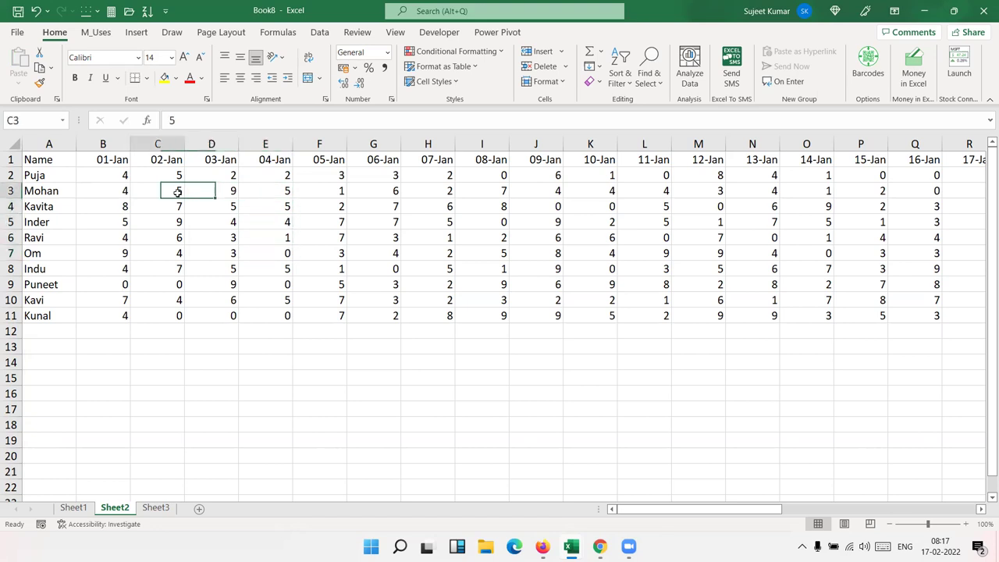
key(Left)
key(Up)
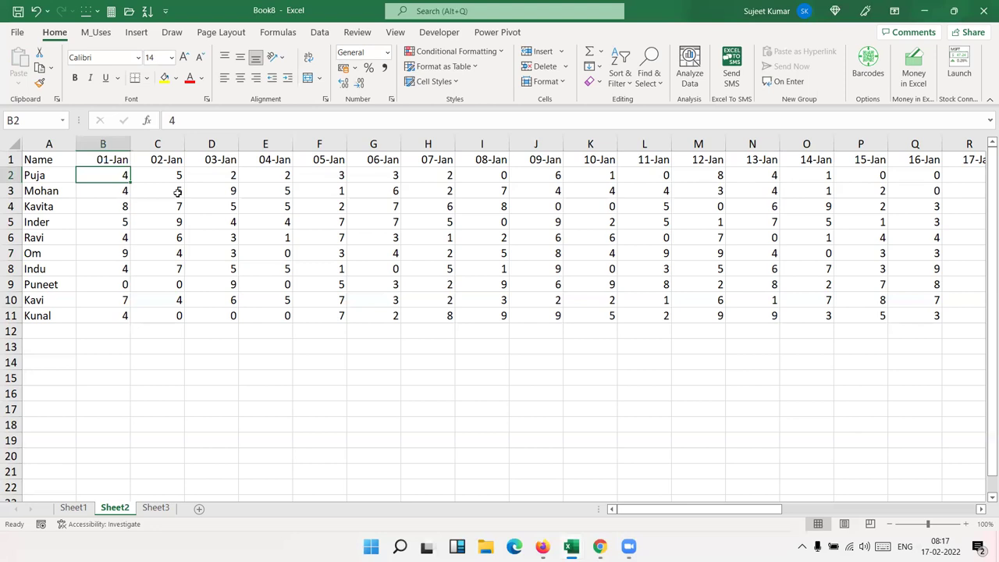
Select the attendance grid B2:AF11 and return to Sheet1.
key(ctrl+shift+Right)
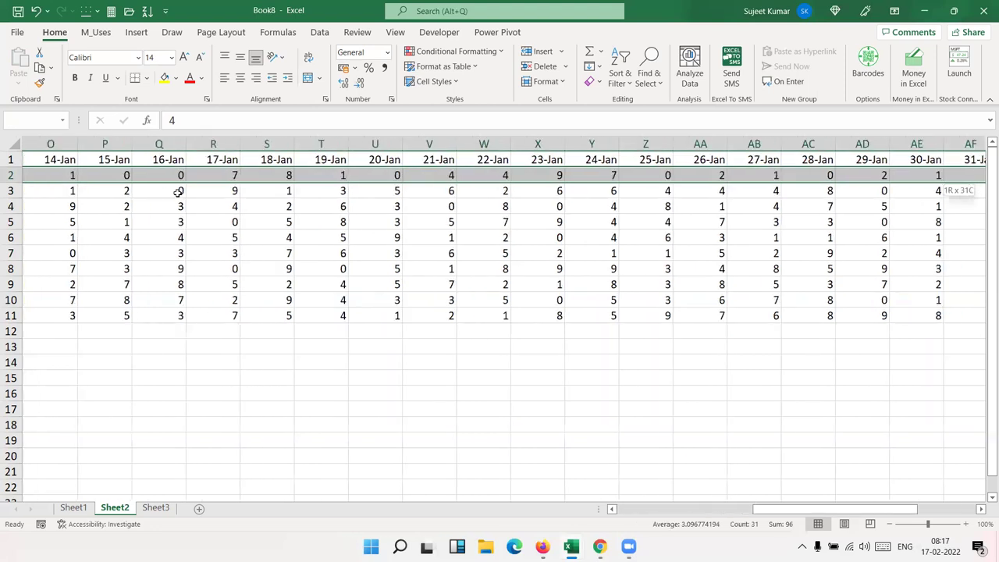
key(ctrl+shift+Down)
click(73, 507)
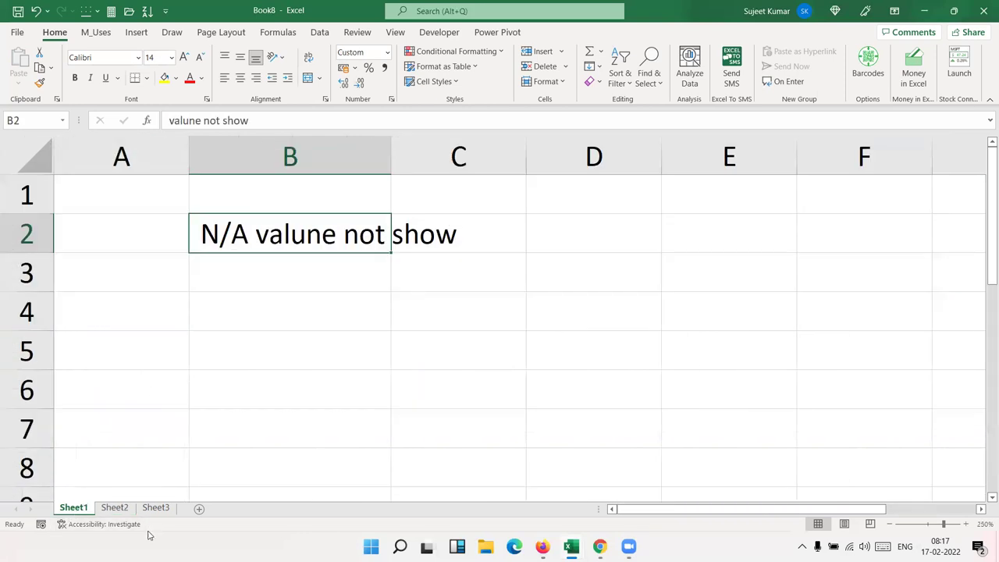
click(391, 99)
double_click(577, 236)
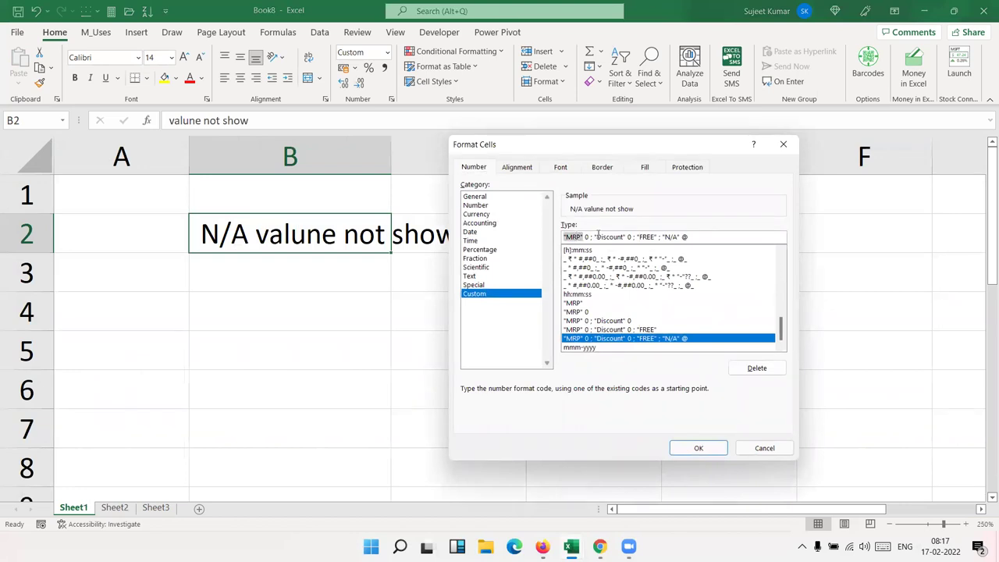
double_click(597, 236)
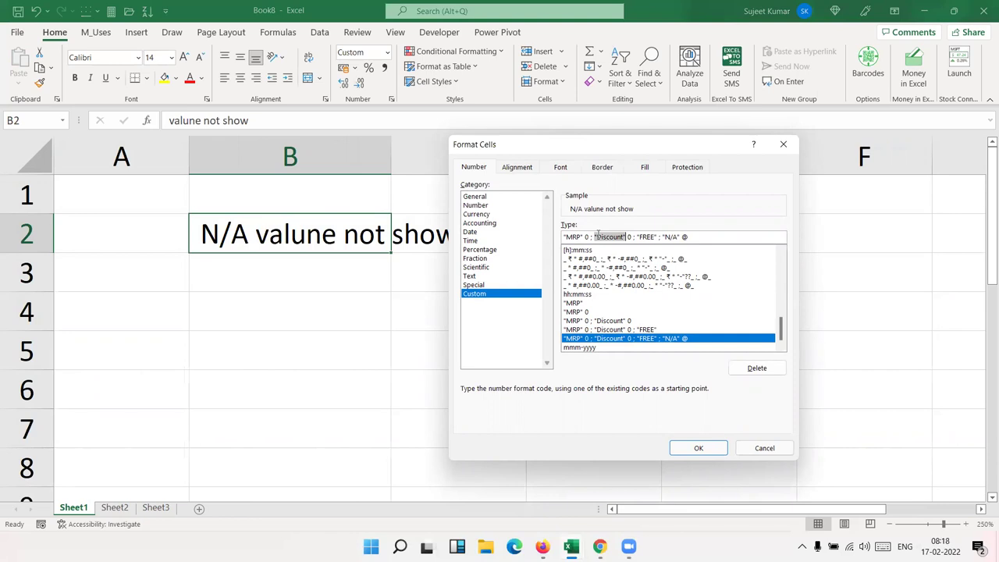
double_click(640, 237)
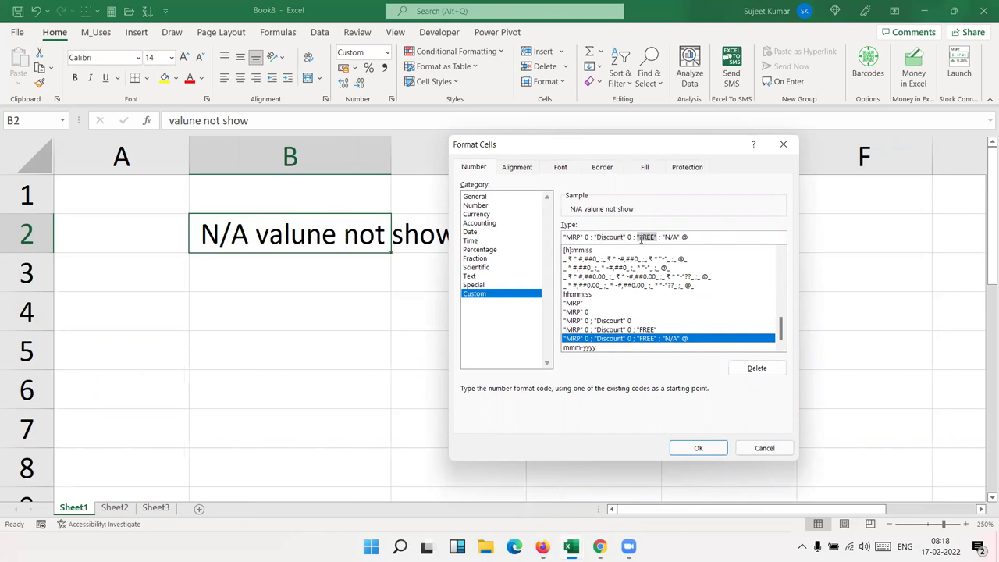
click(671, 237)
key(Return)
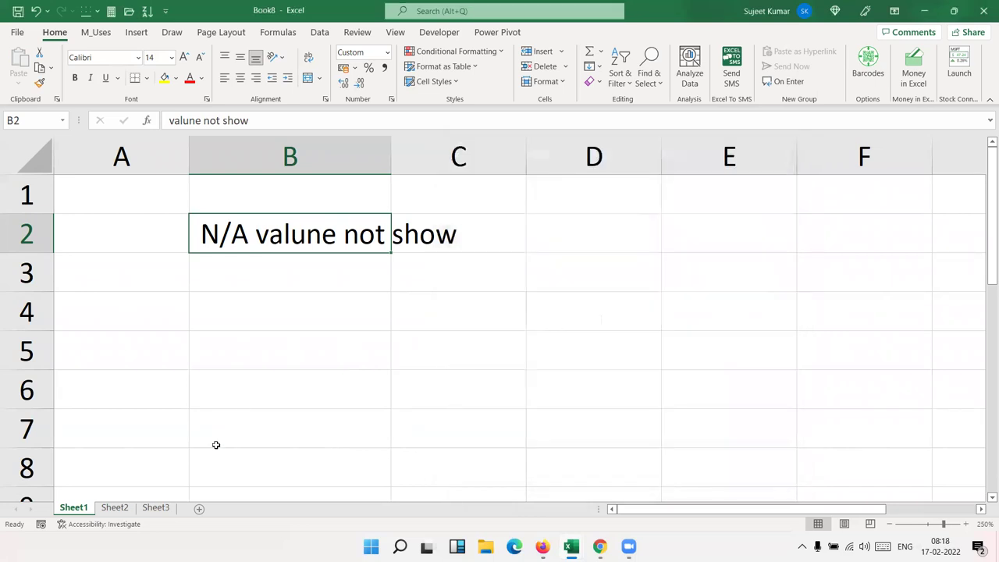
Back on Sheet2, enter the custom number format "P";;"A" for the attendance grid.
click(115, 507)
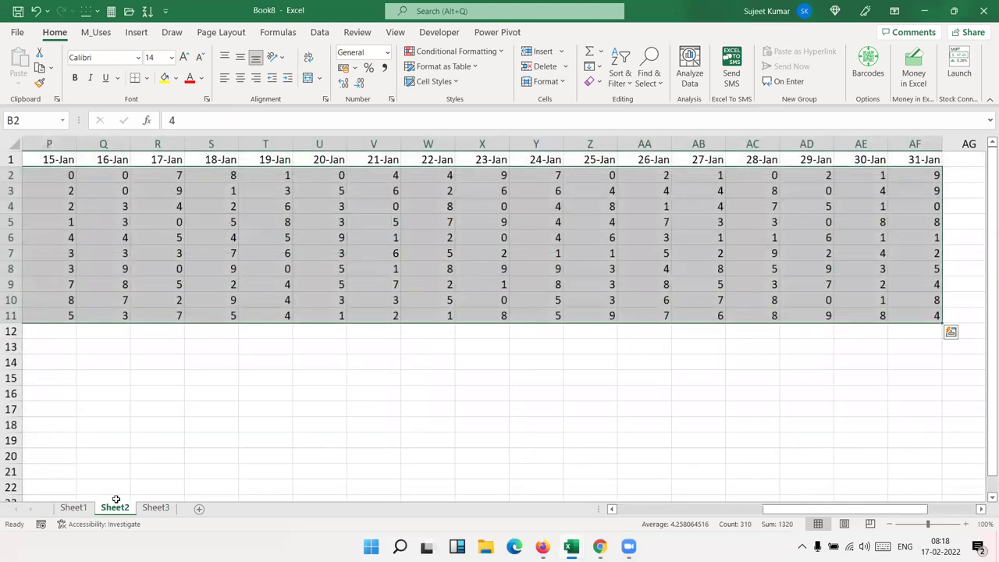
click(391, 100)
click(488, 295)
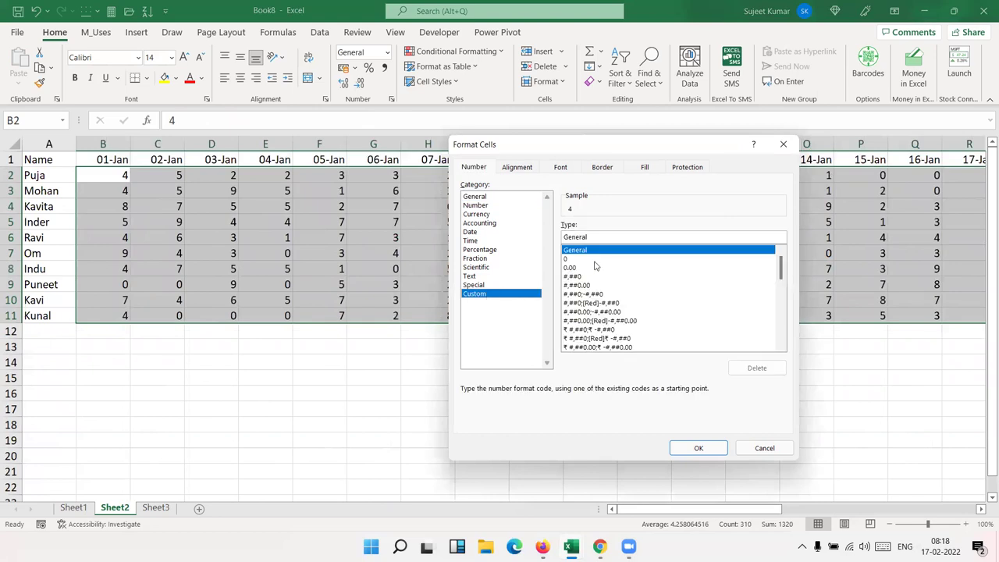
double_click(603, 238)
text(")
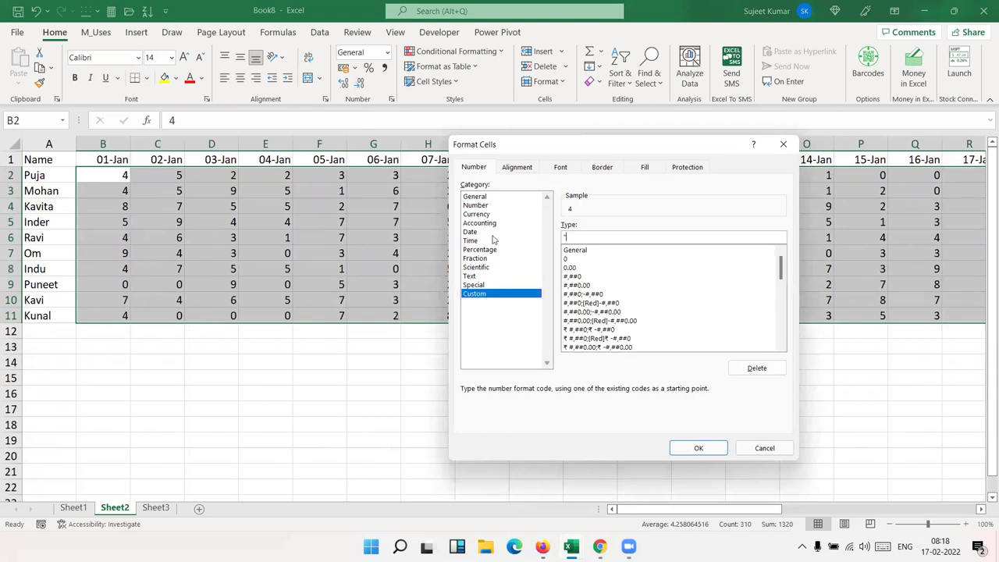
text(P" )
text(; ;)
text("A")
click(672, 448)
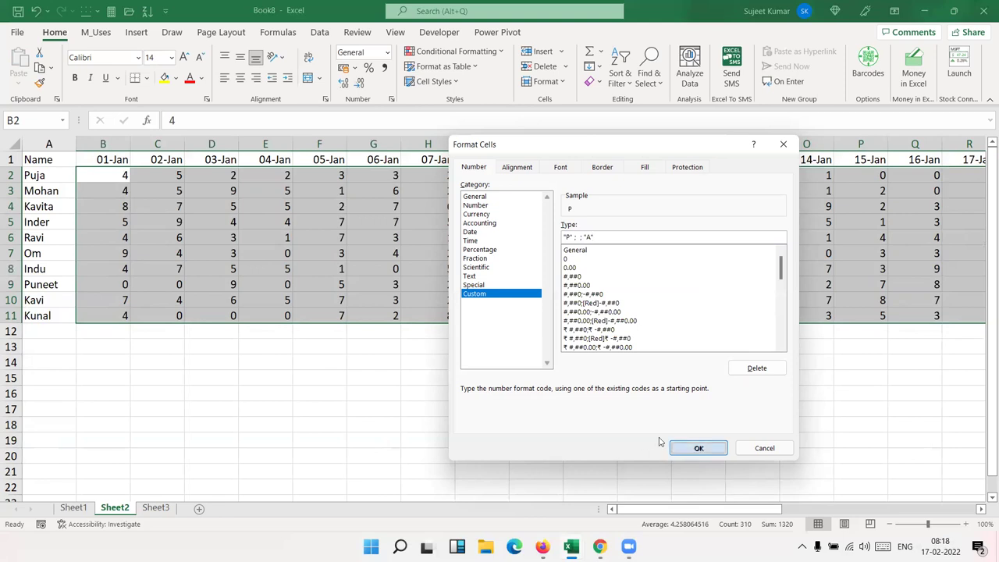